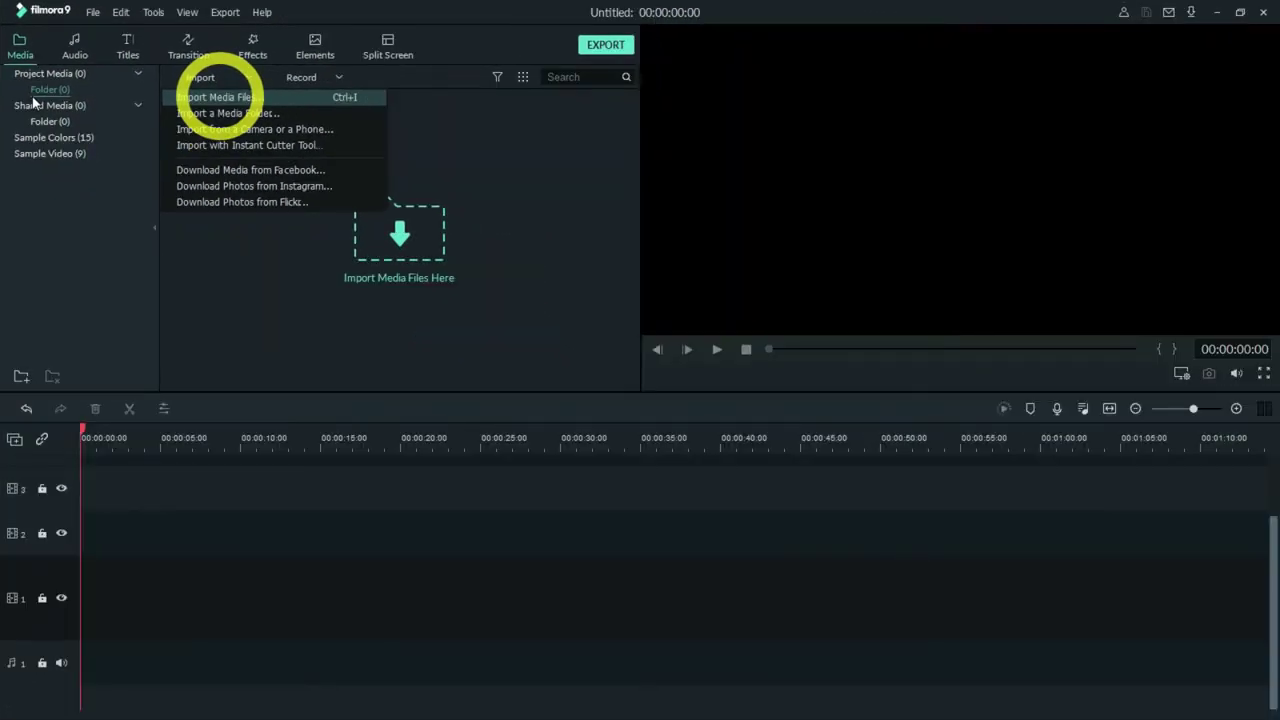
Step: Import the image person-1185618_1920 from the Image folder in Downloads into the project media
left_click(218, 97)
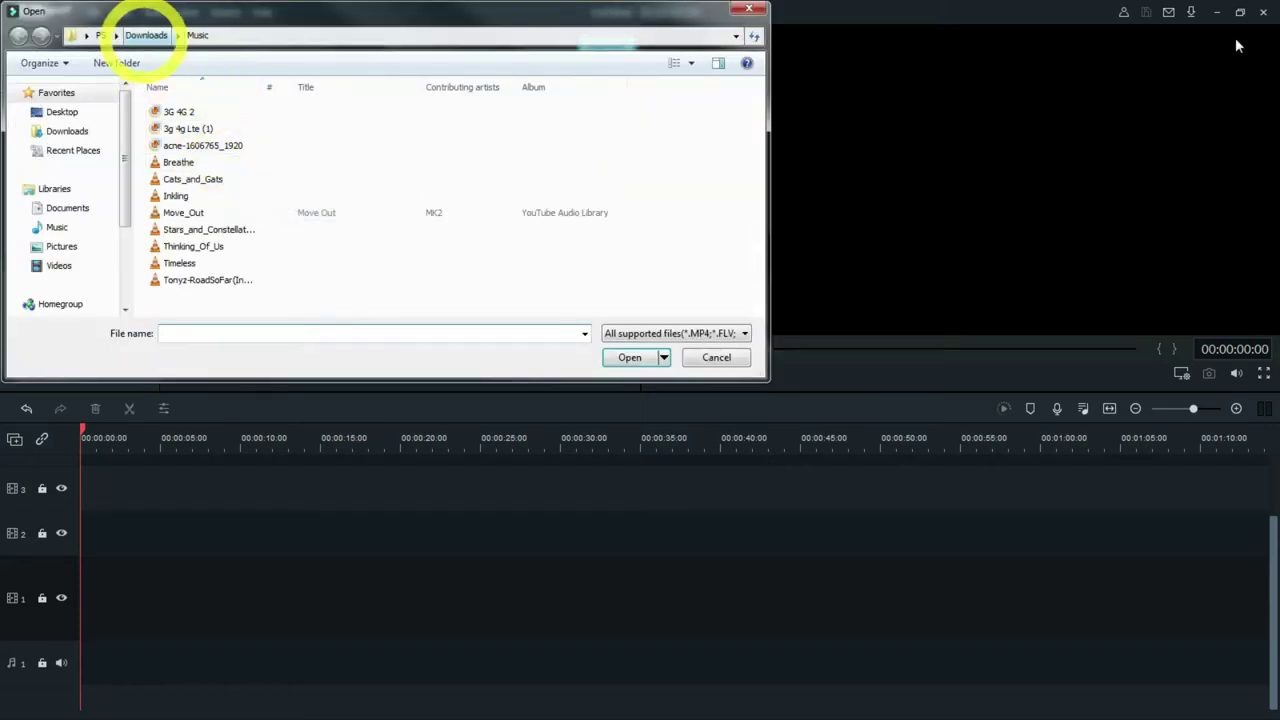
left_click(147, 35)
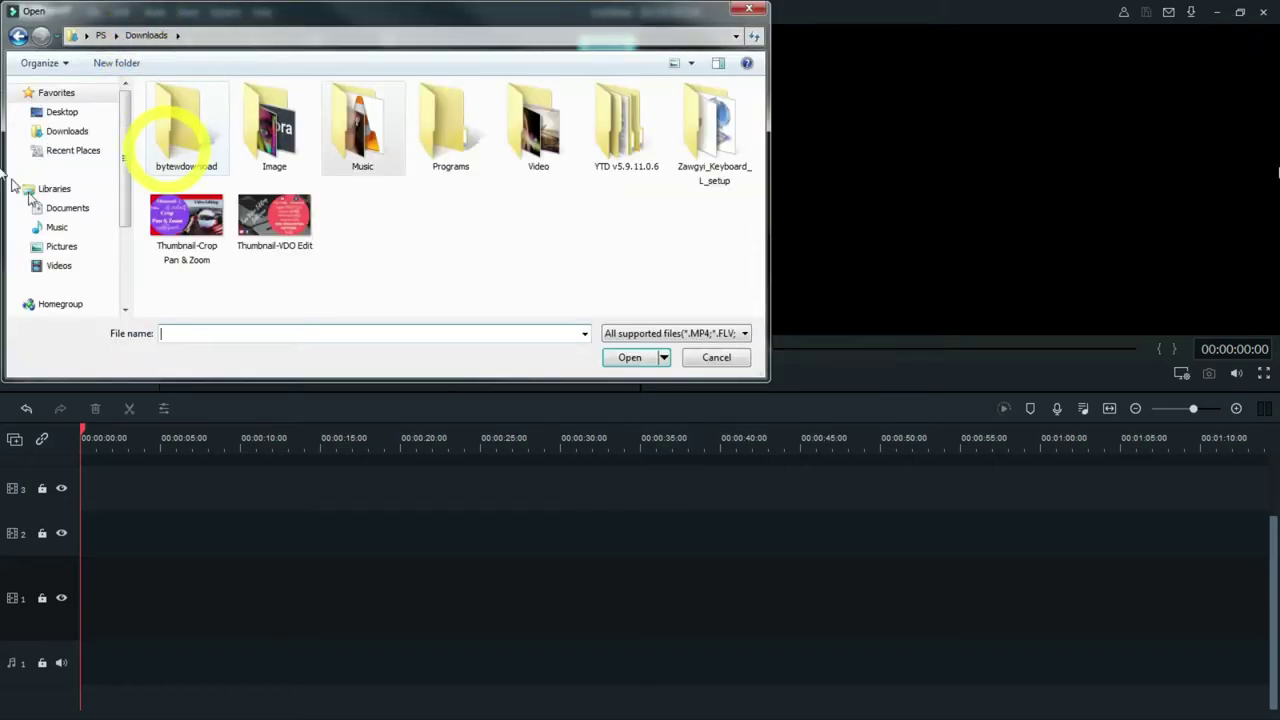
double_click(271, 130)
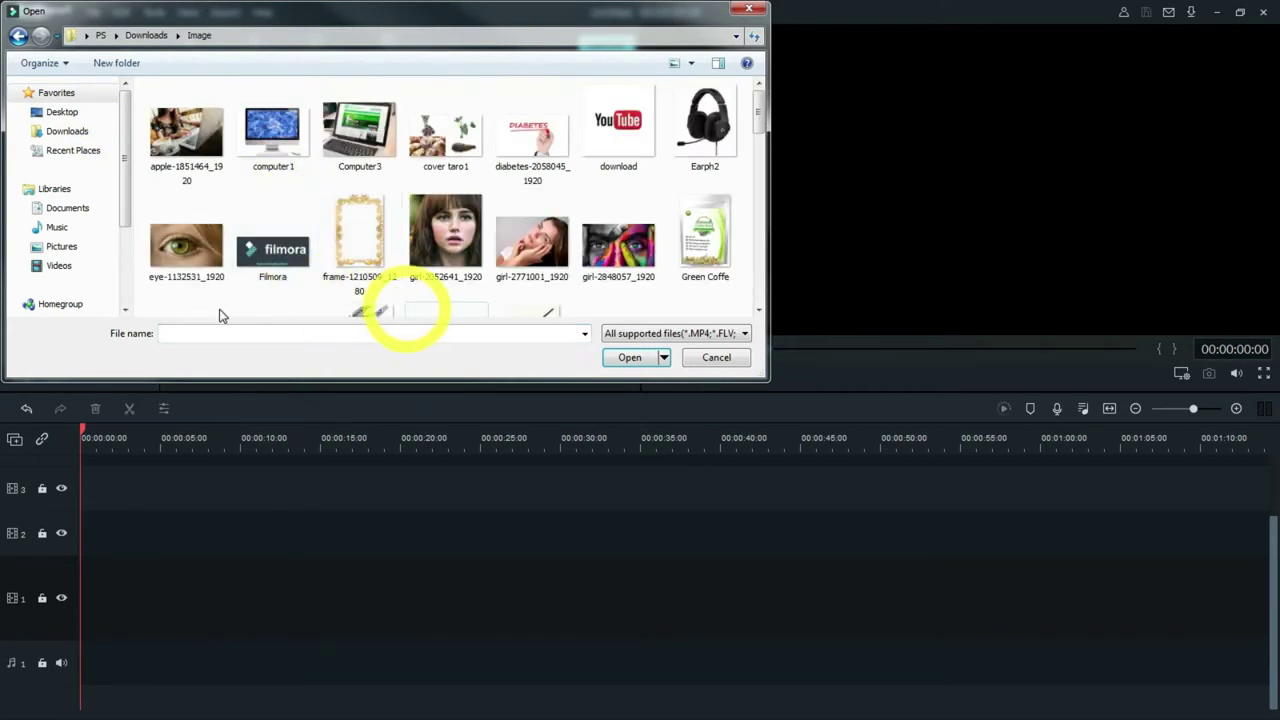
scroll(571, 318, "down", 1)
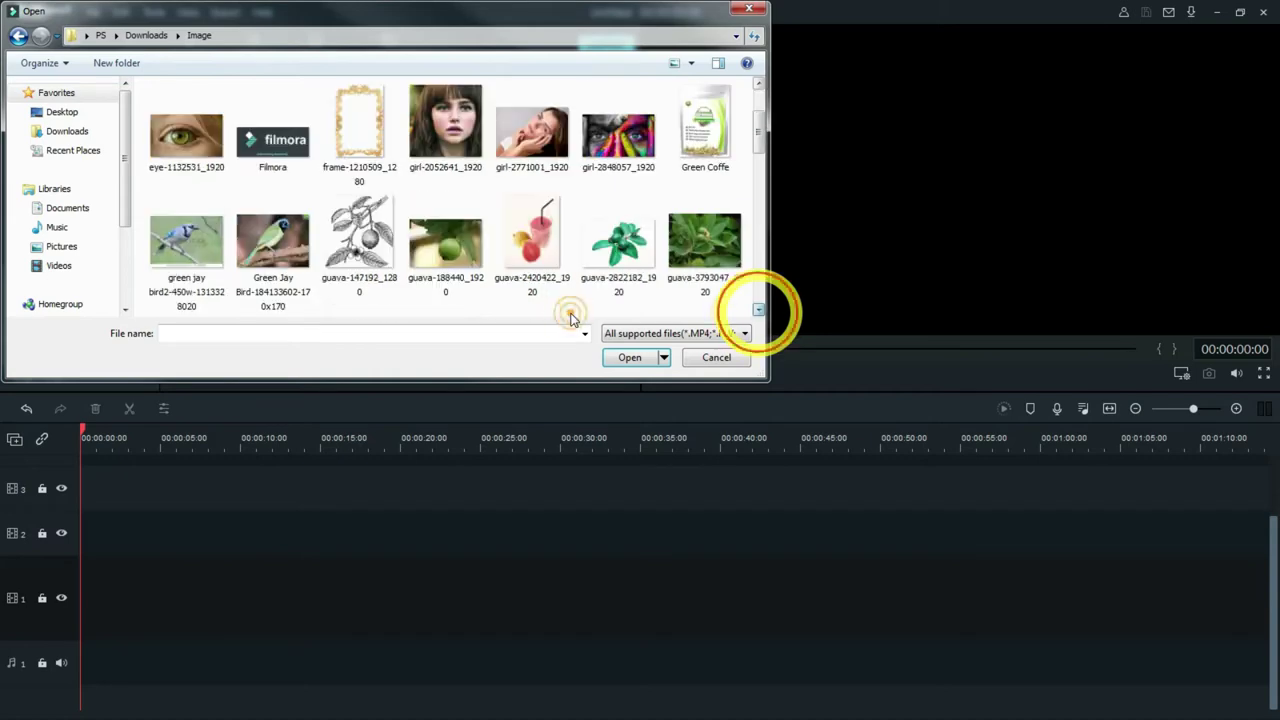
left_click(758, 311)
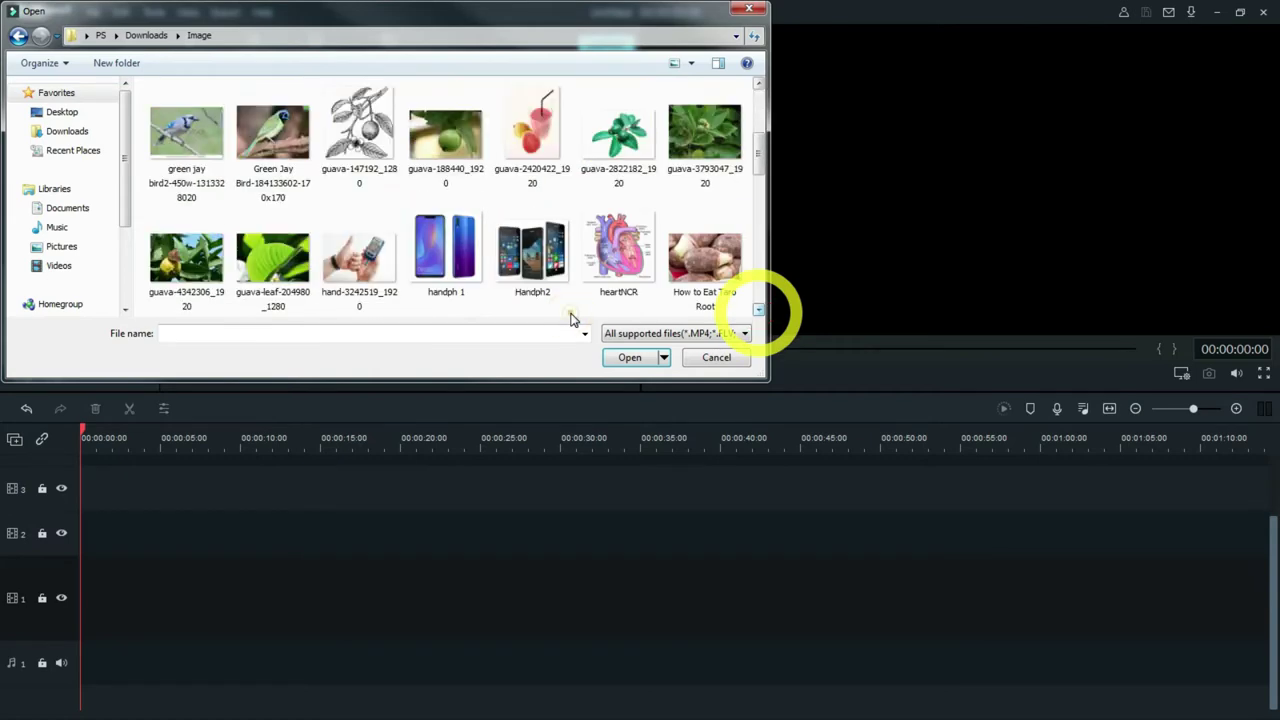
scroll(571, 318, "down", 2)
scroll(571, 318, "down", 1)
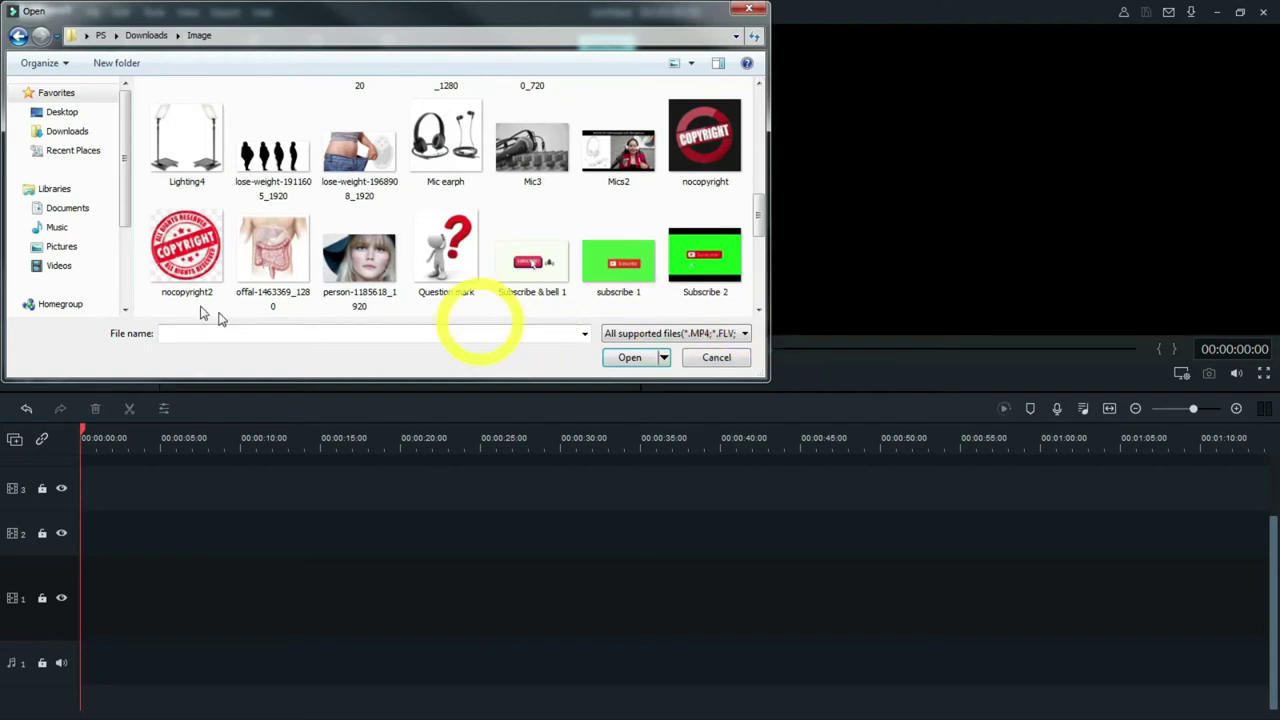
left_click(365, 258)
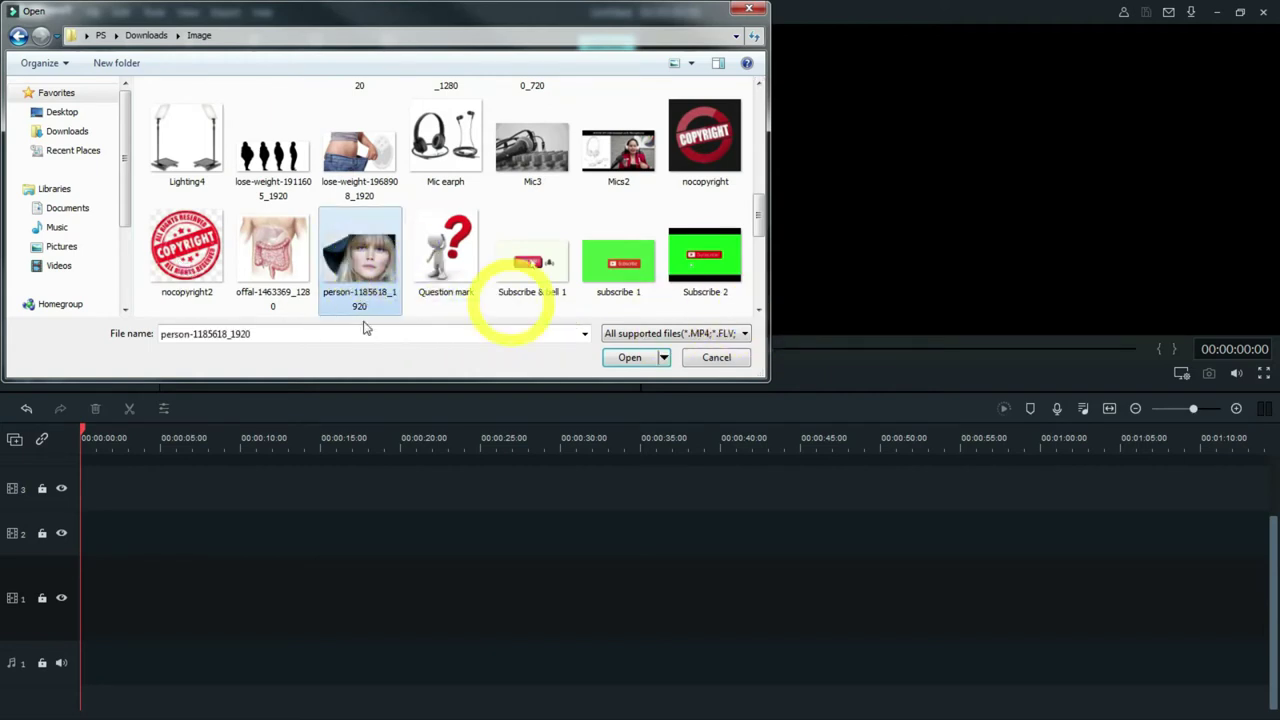
left_click(629, 357)
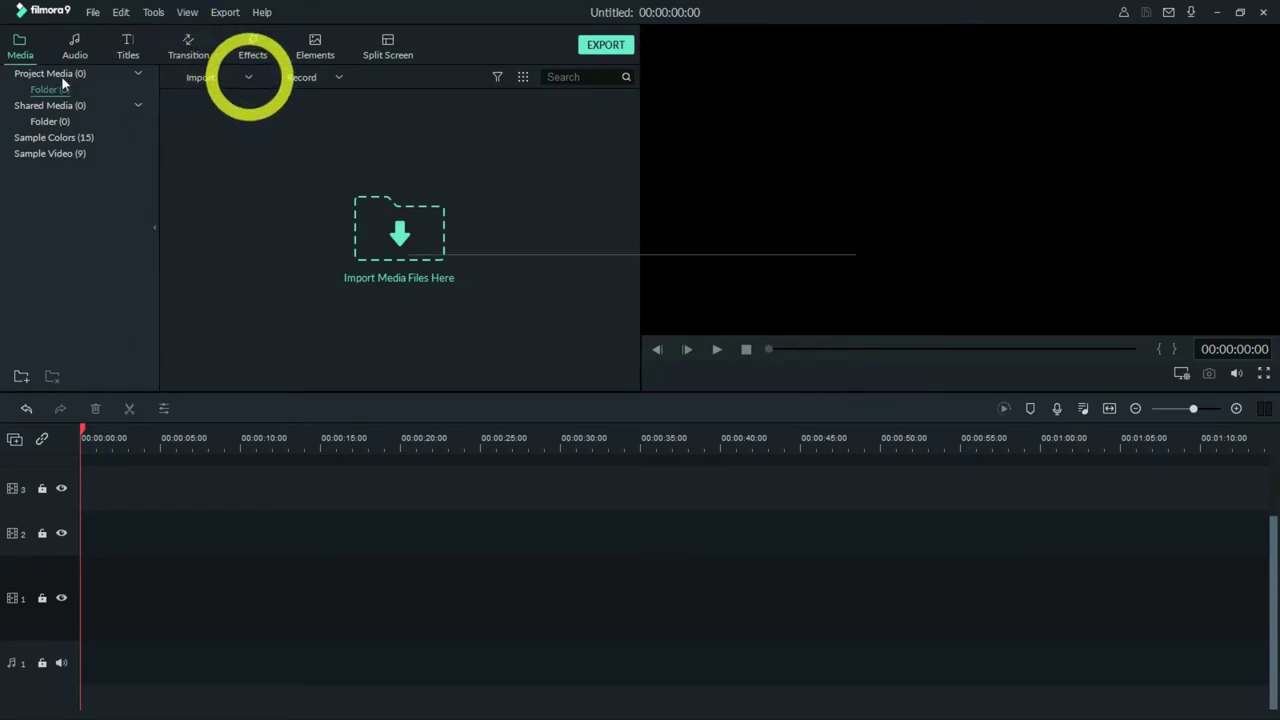
Step: Import the image girl-2848057_1920 from the Image folder into the project media
left_click(248, 77)
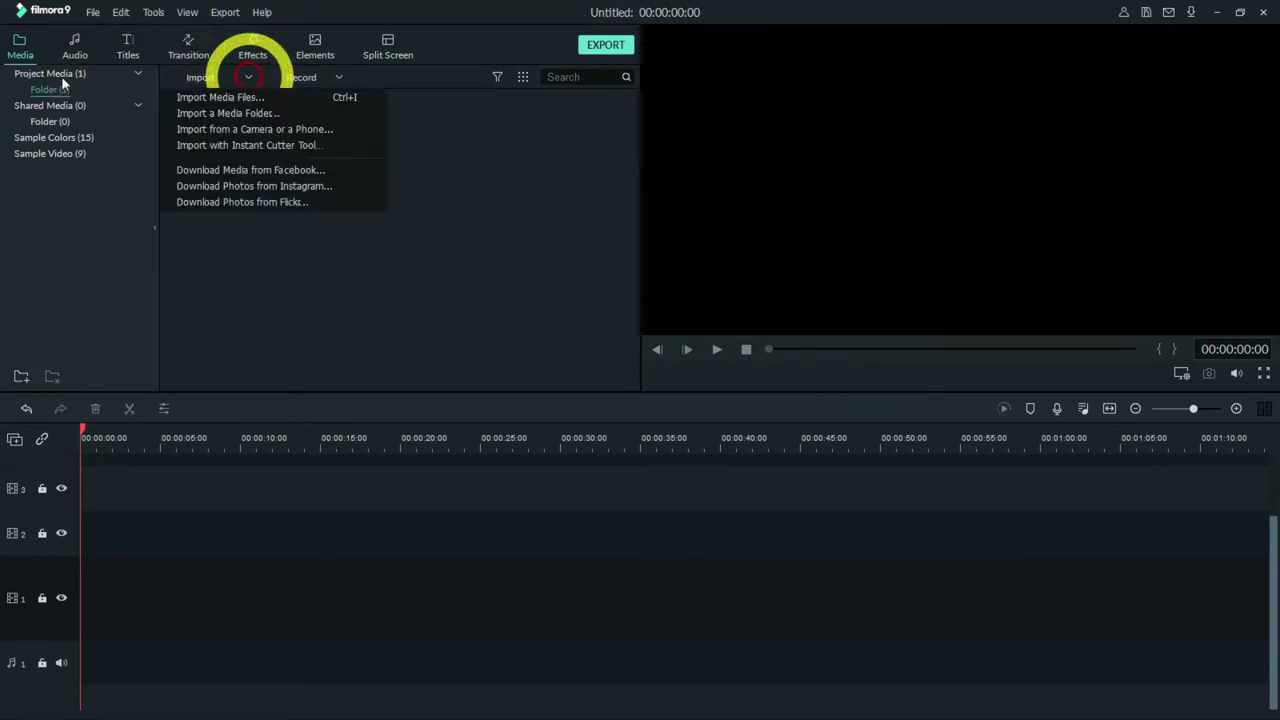
left_click(243, 93)
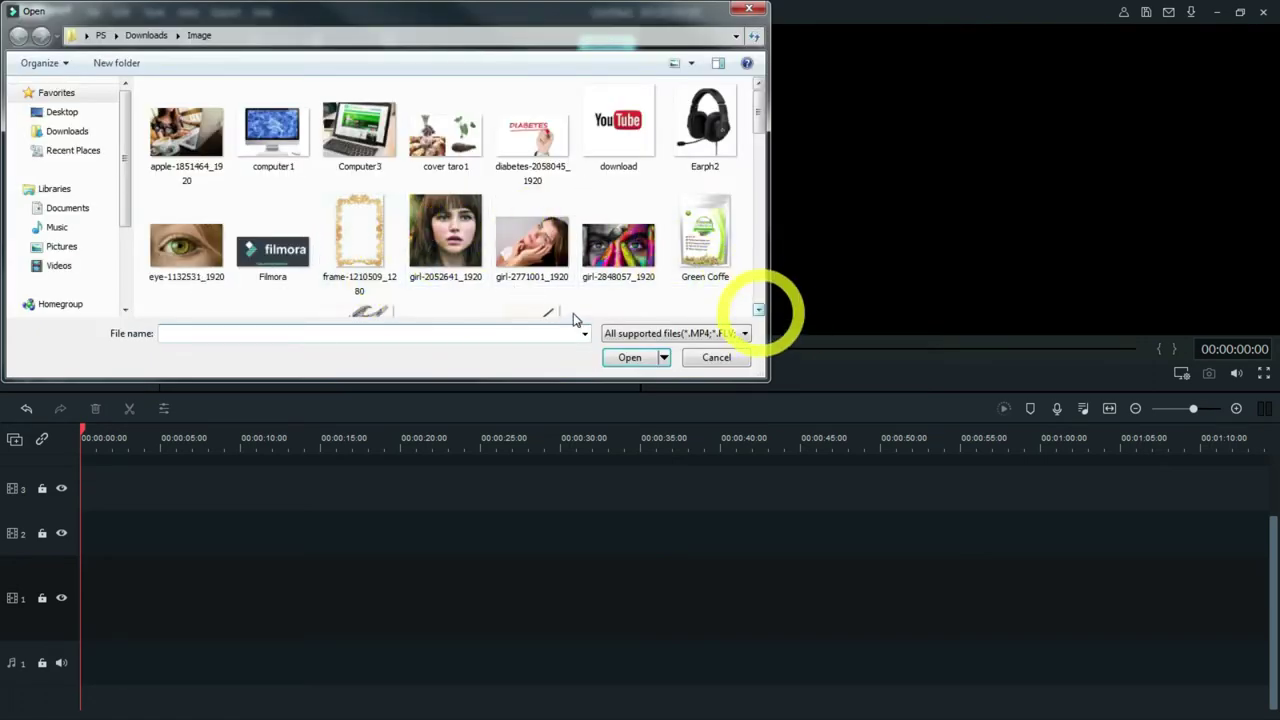
scroll(573, 318, "down", 2)
left_click(758, 84)
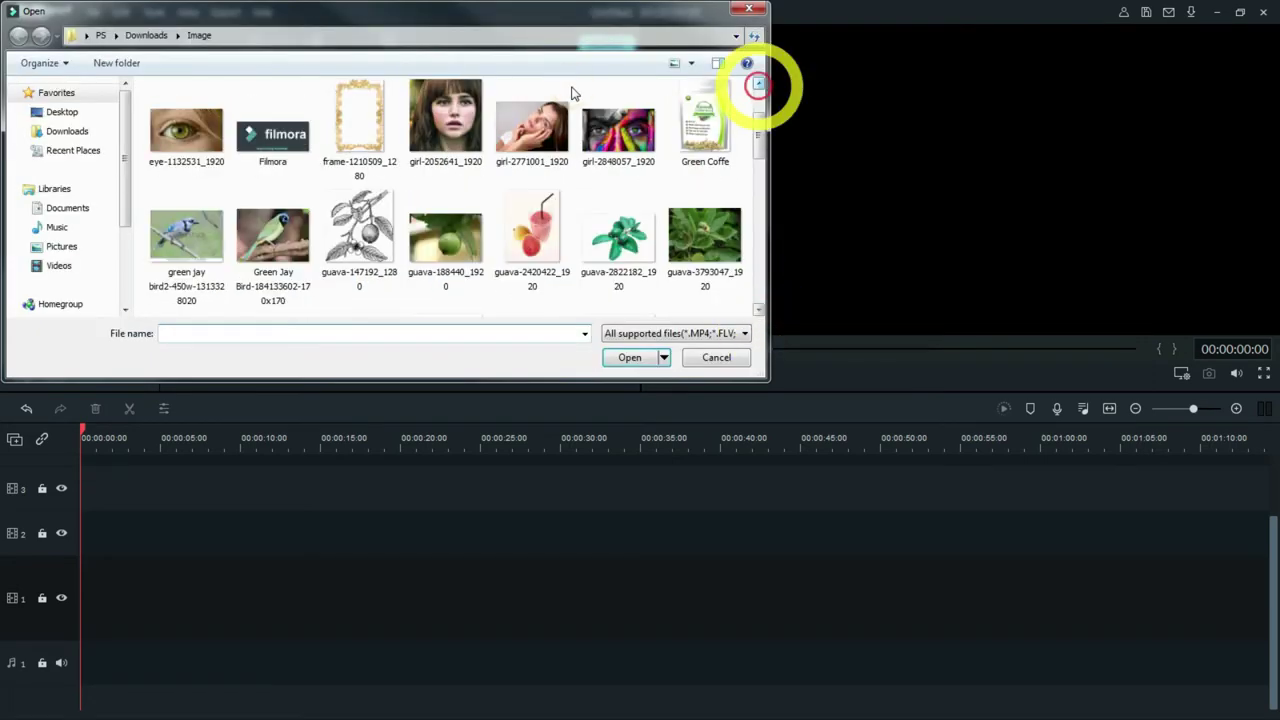
scroll(573, 93, "up", 1)
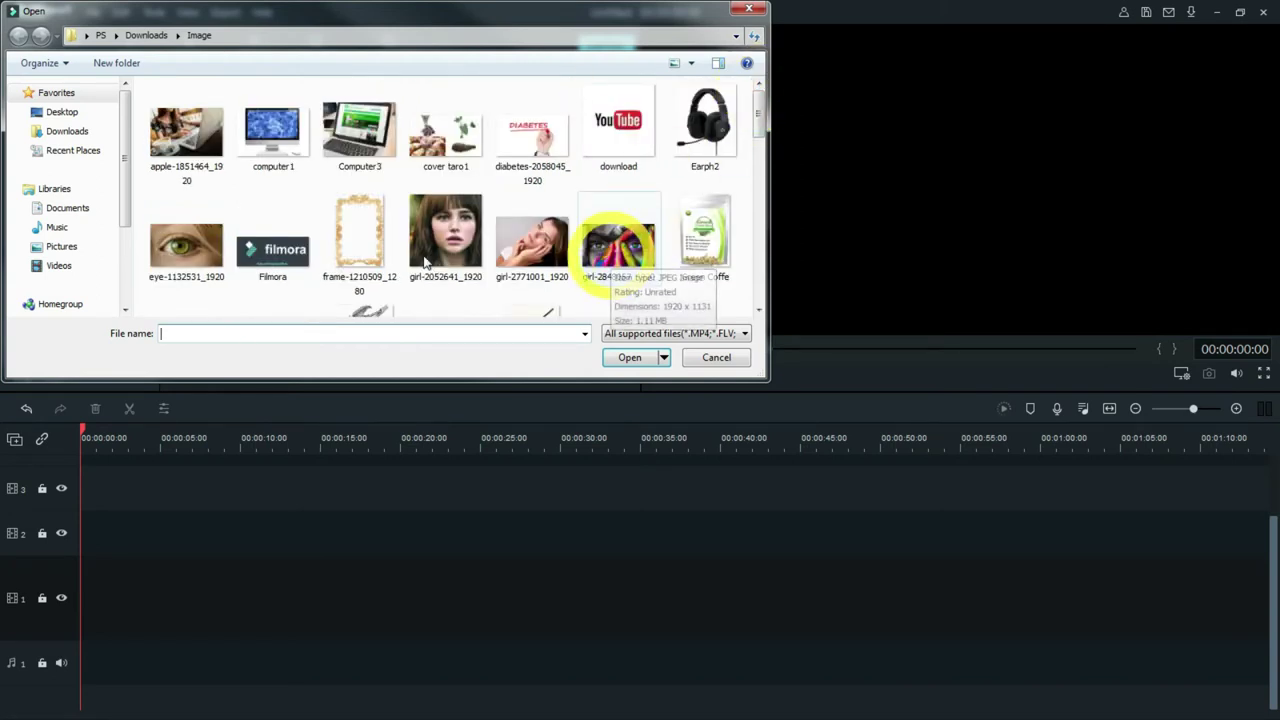
left_click(617, 248)
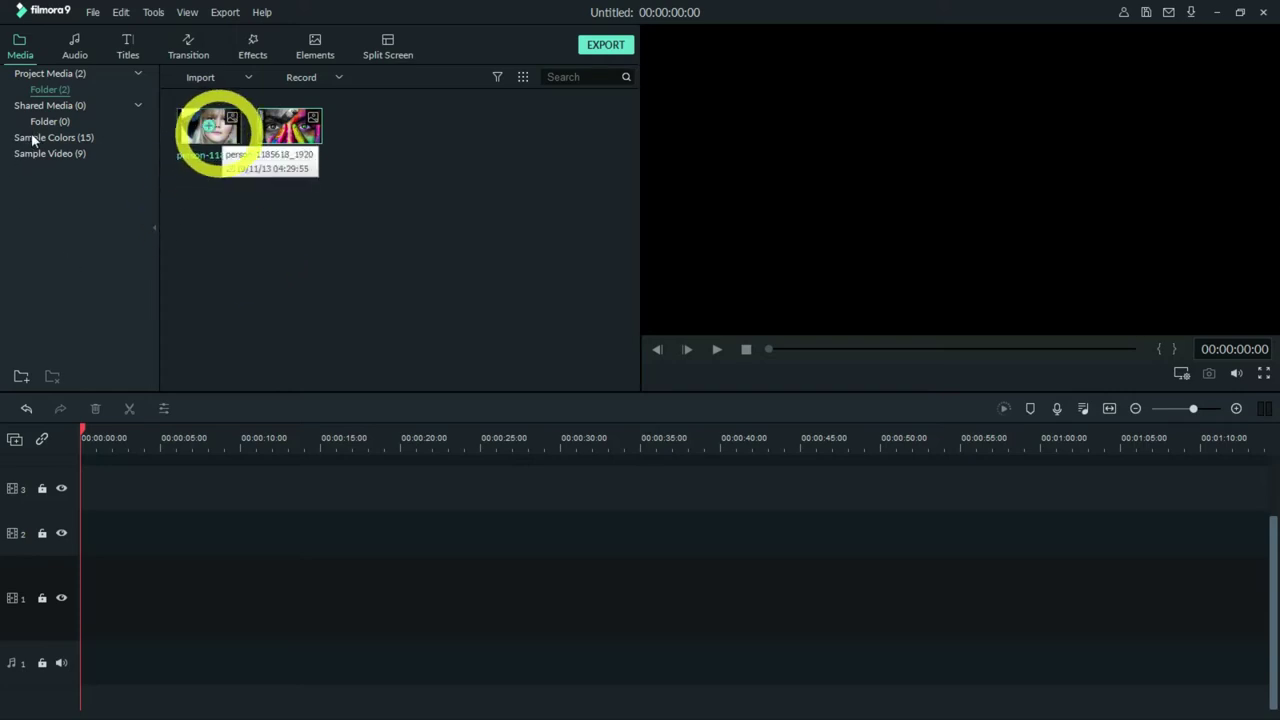
Step: Place the person image at the start of video track 3 and split the clip at 00:00:02:23
left_click_drag(212, 128, 105, 489)
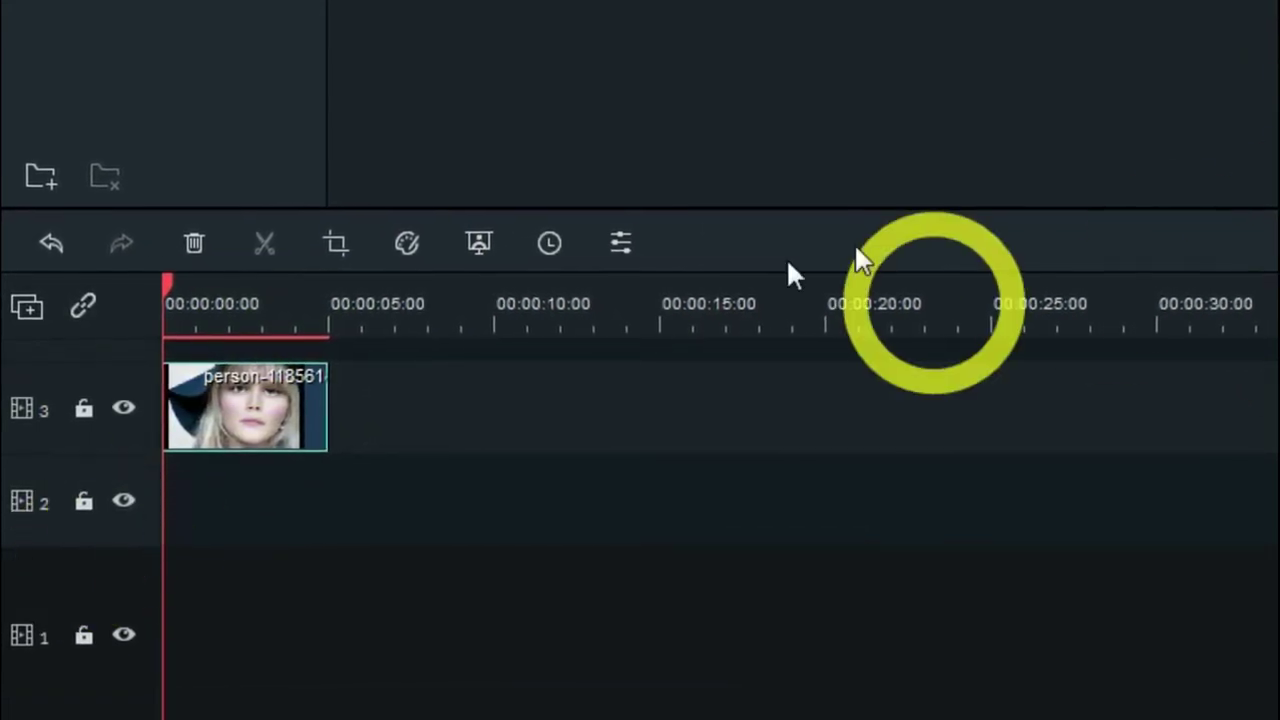
left_click(1081, 121)
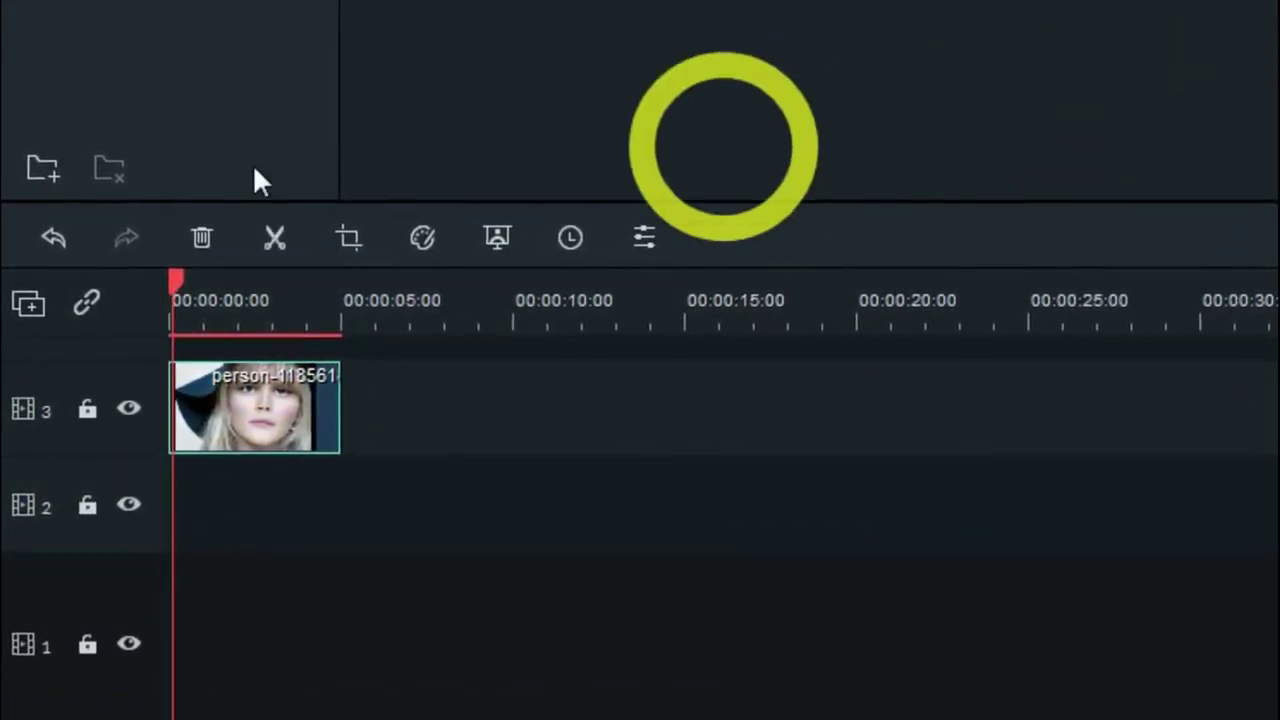
left_click(1195, 98)
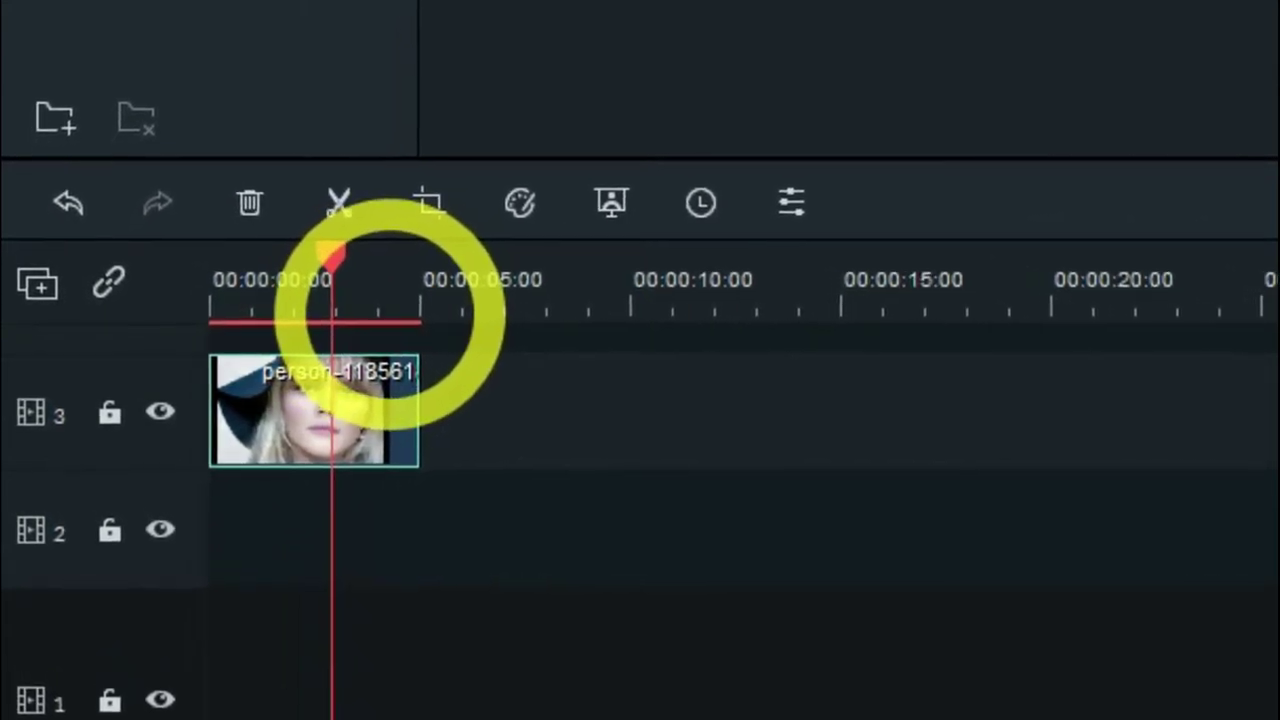
left_click(351, 196)
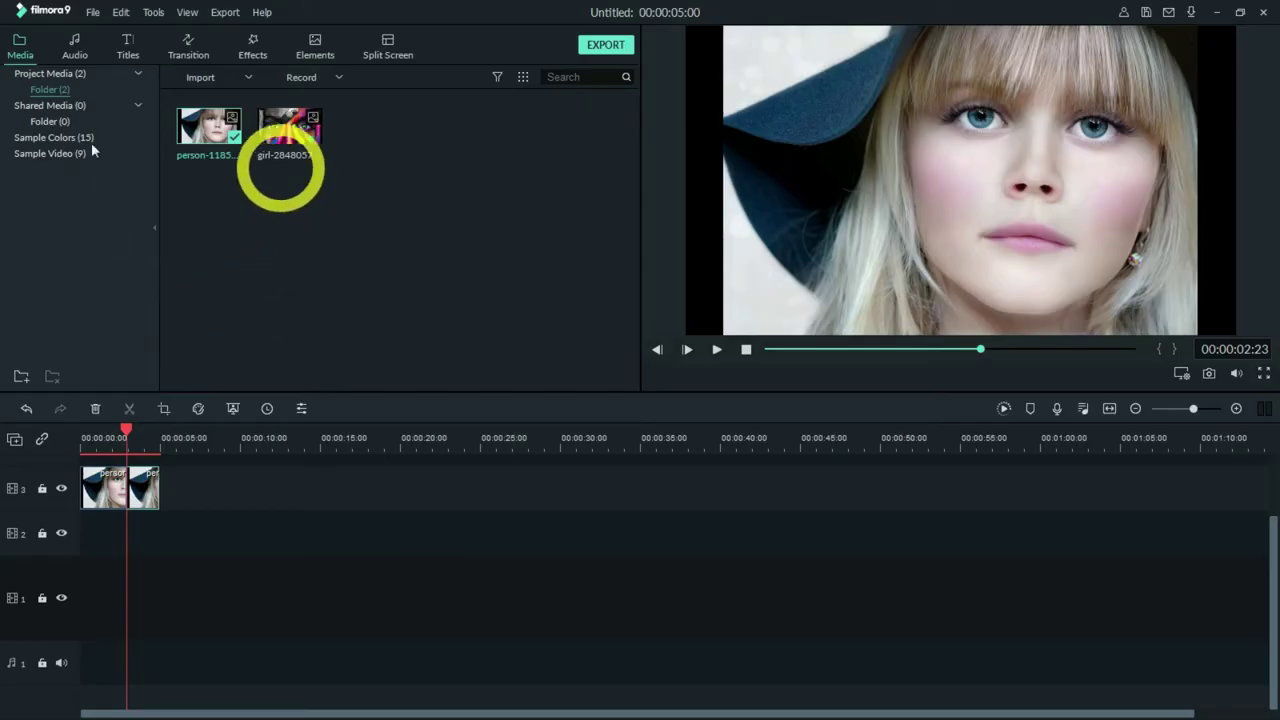
Step: Add the girl image directly after the person clips on video track 3 and split it at 00:00:07:00
left_click(300, 130)
left_click_drag(303, 185, 178, 488)
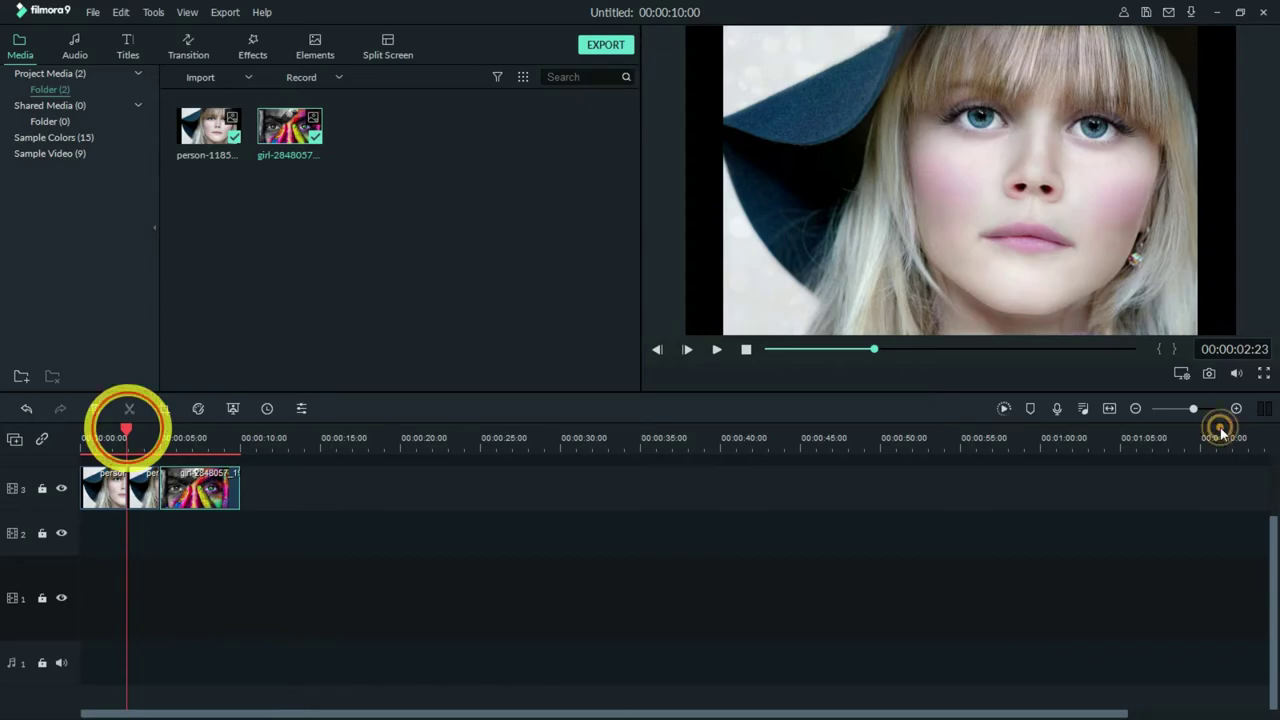
left_click_drag(126, 430, 188, 430)
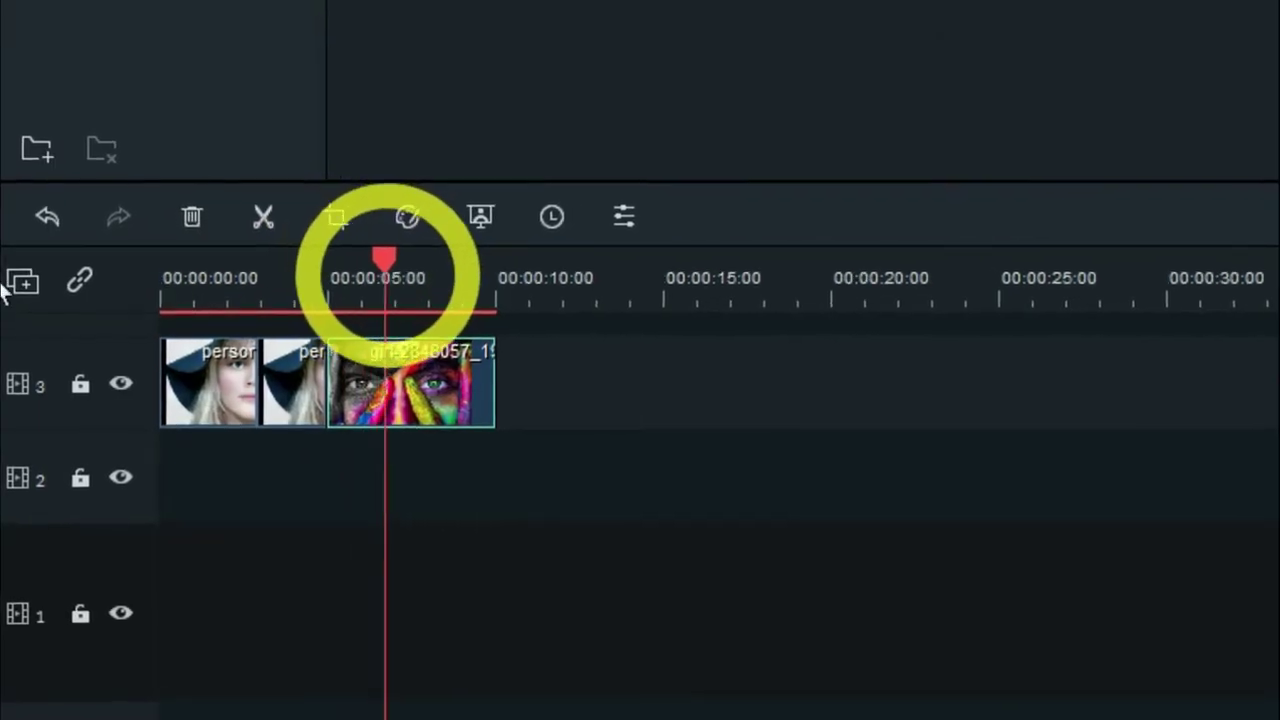
left_click_drag(384, 262, 395, 262)
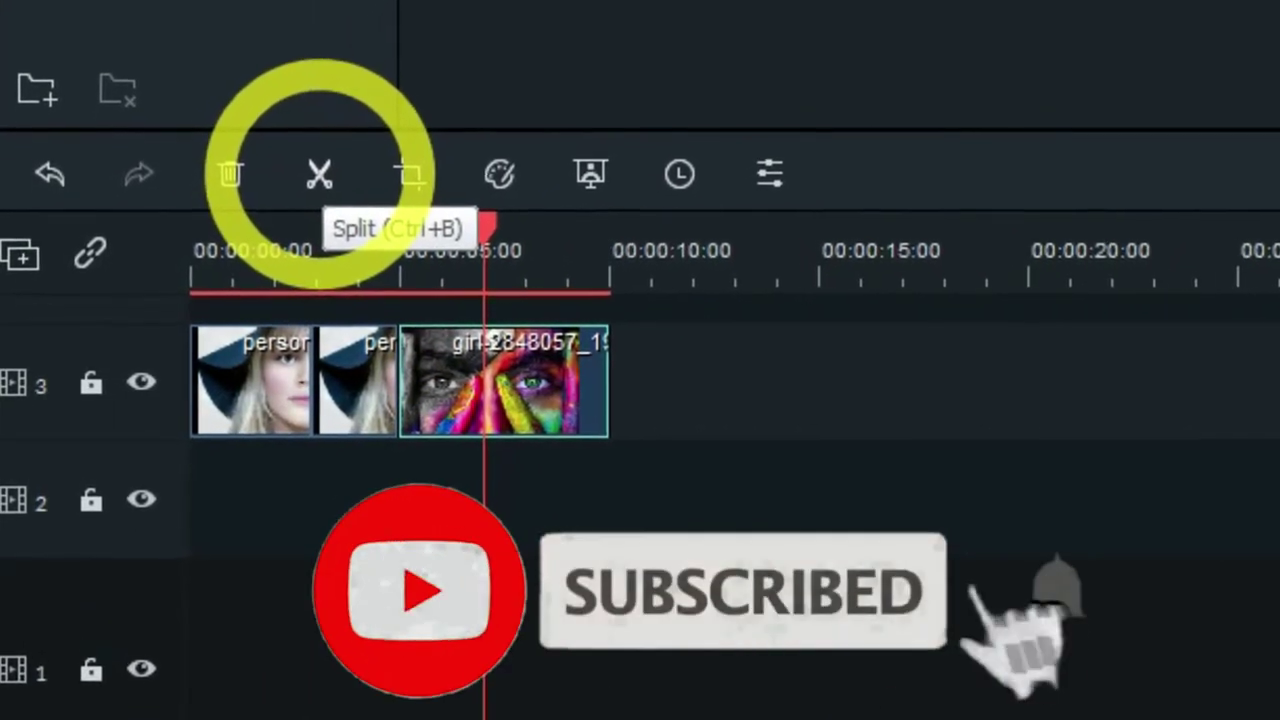
left_click(323, 170)
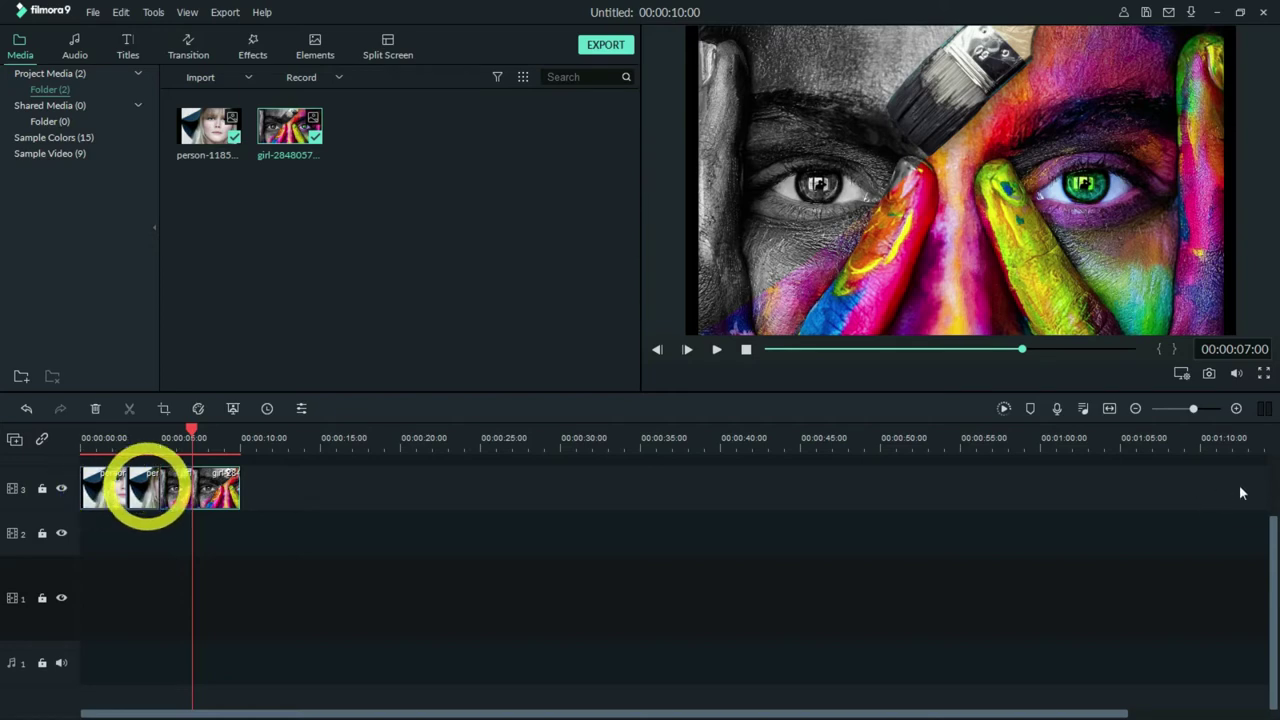
Step: Apply Pan & Zoom to the second person clip, from the full image to a small end frame around her left-hand eye, and preview it
double_click(147, 488)
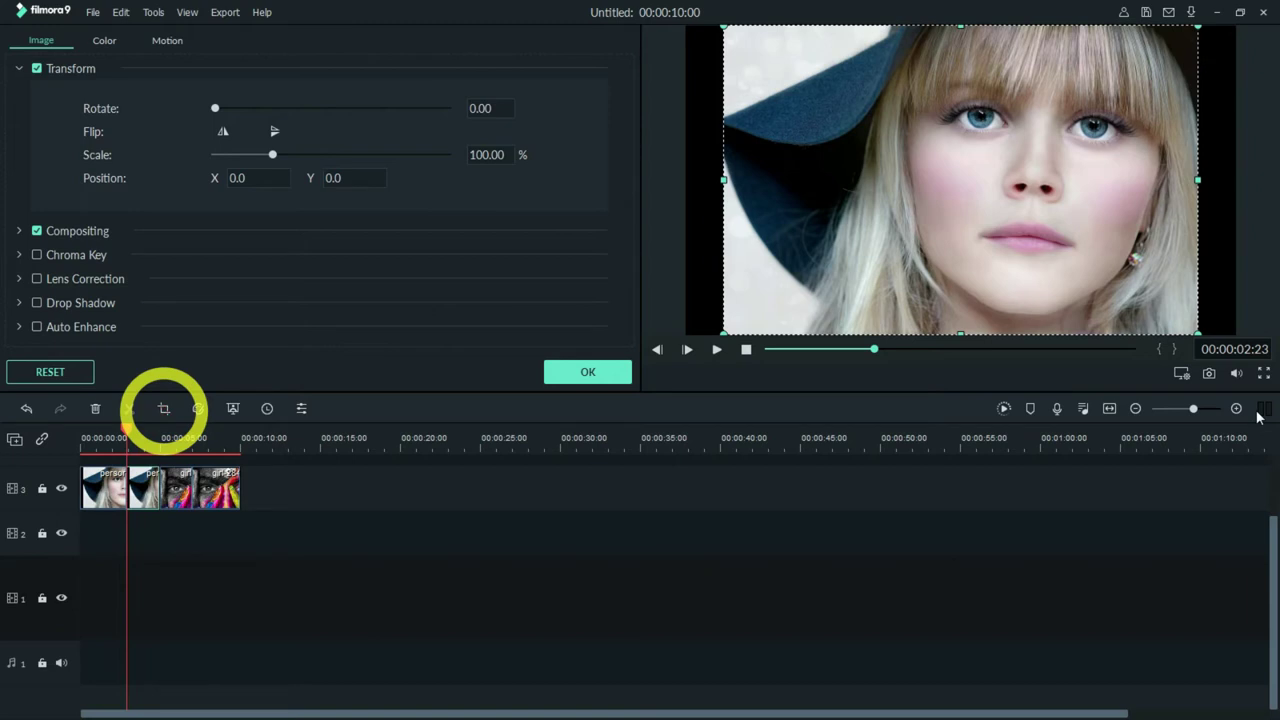
left_click(163, 408)
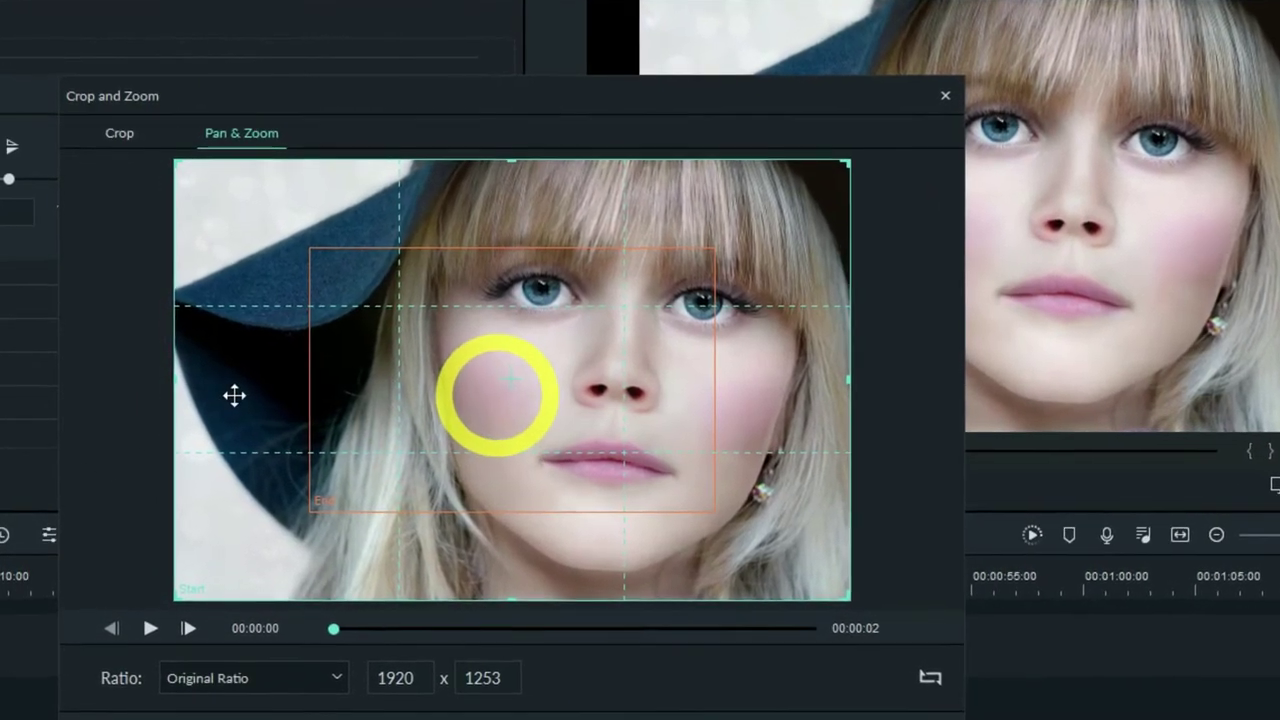
left_click(497, 395)
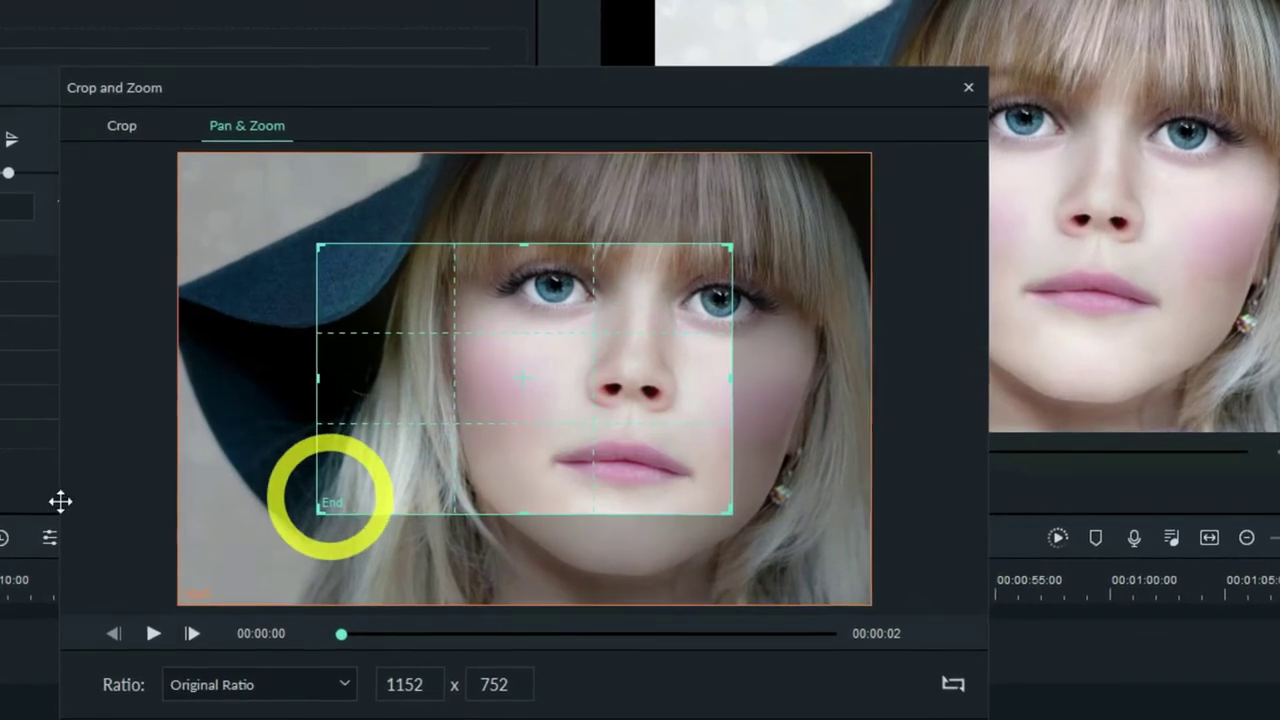
left_click_drag(320, 512, 363, 465)
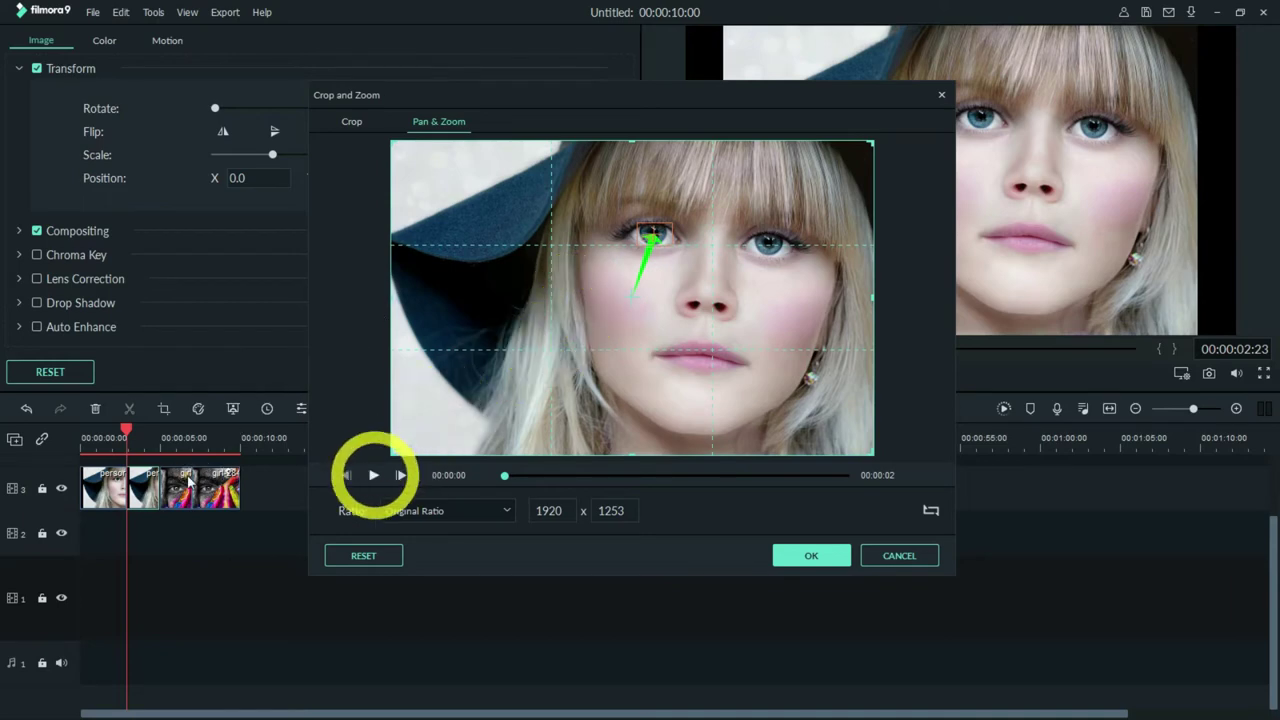
left_click(373, 475)
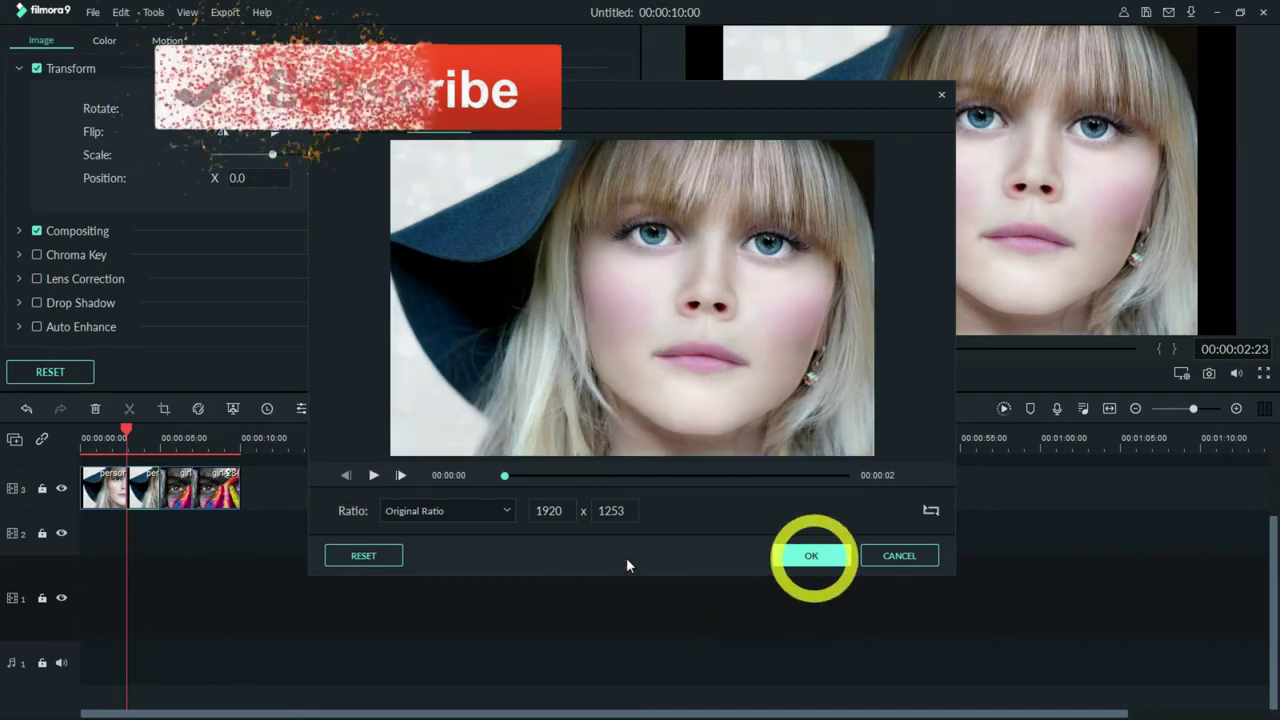
key("Return")
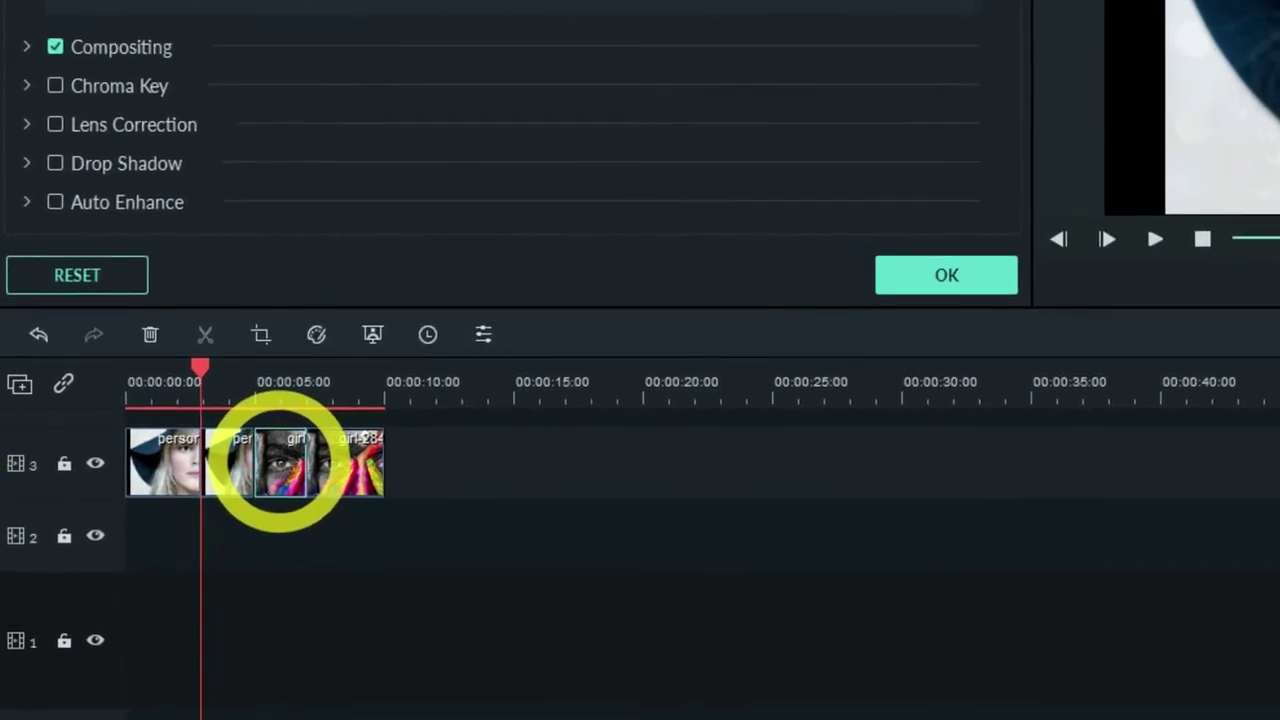
Step: Apply Pan & Zoom to the first girl clip, starting from a 143 x 84 frame on the green eye and ending on the full image
left_click(261, 334)
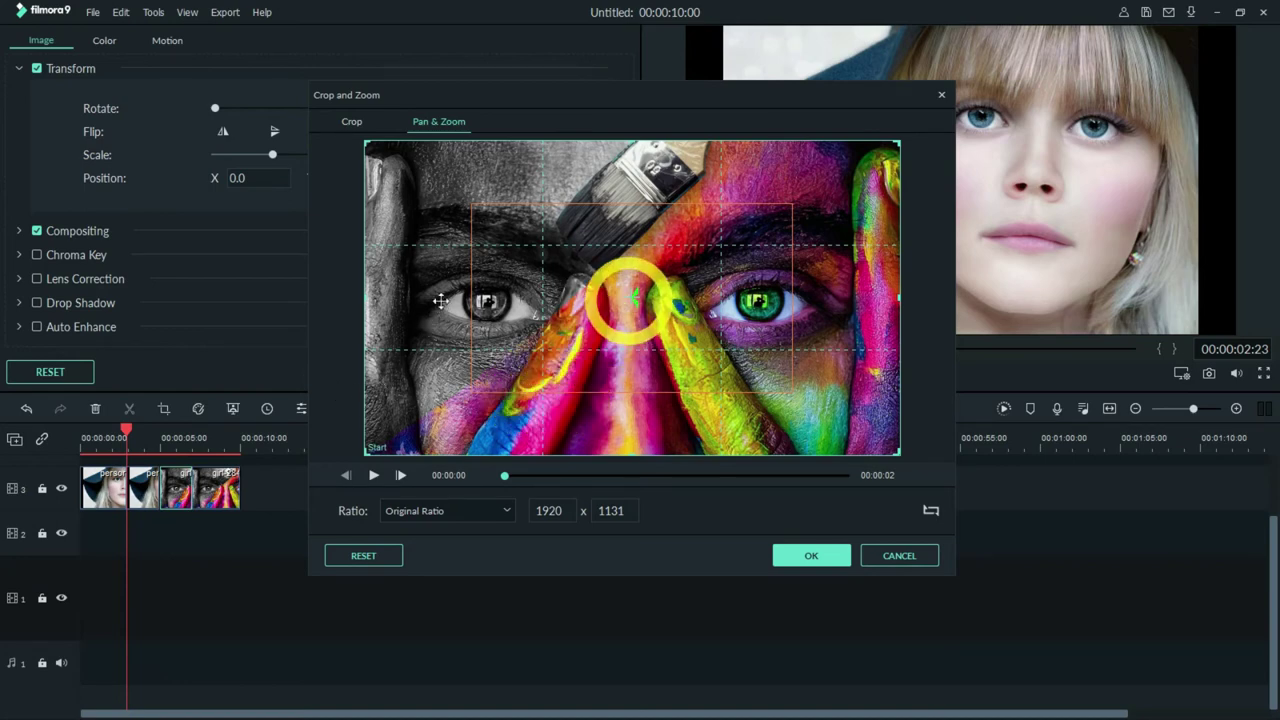
left_click(628, 300)
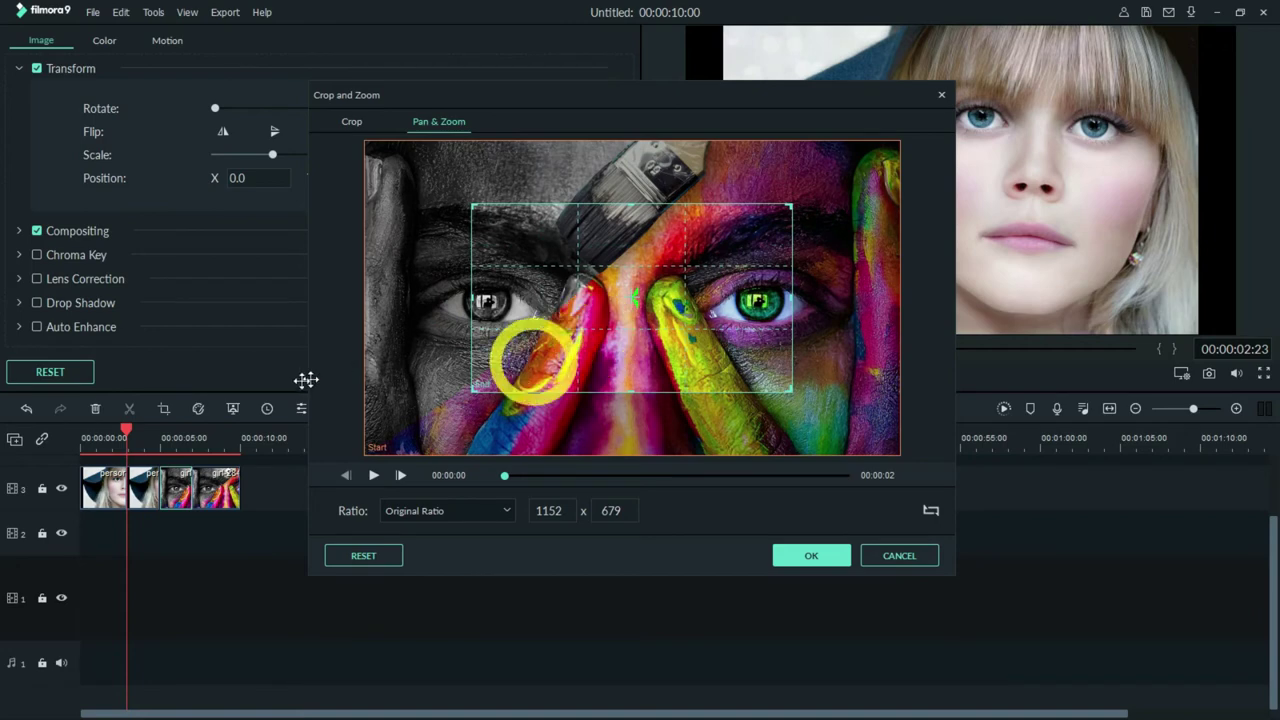
left_click_drag(475, 388, 759, 298)
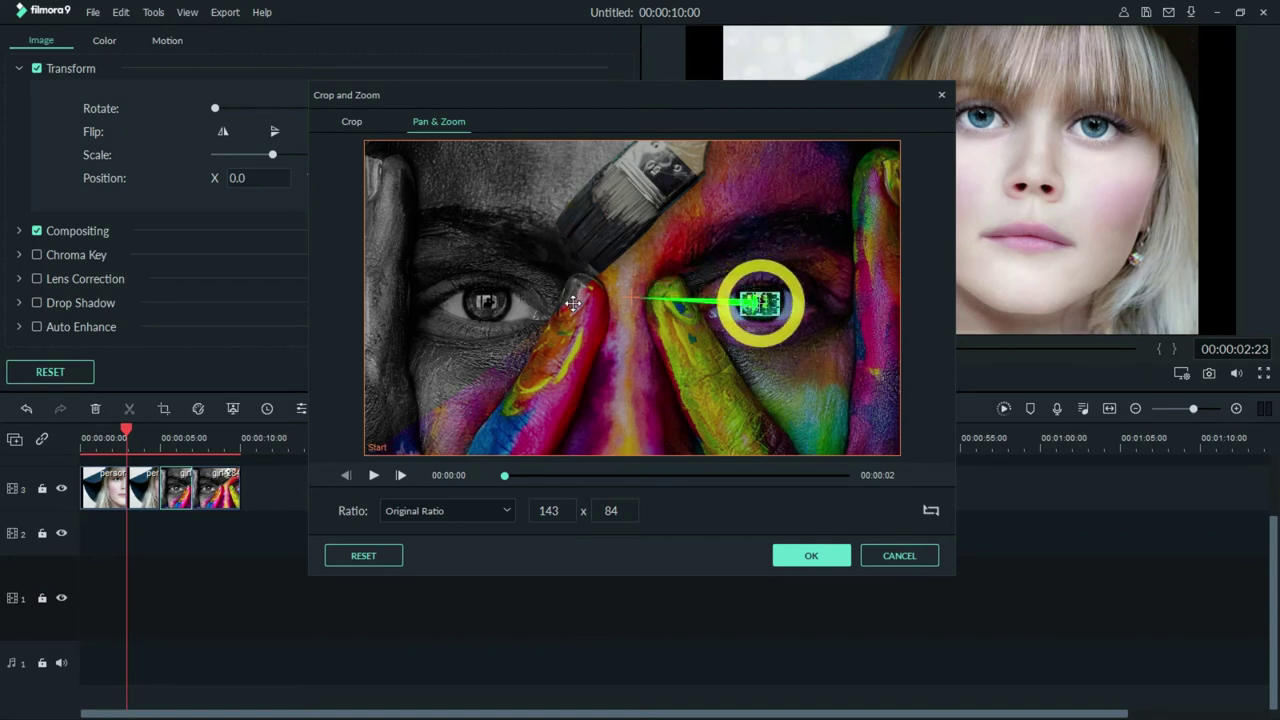
left_click(572, 303)
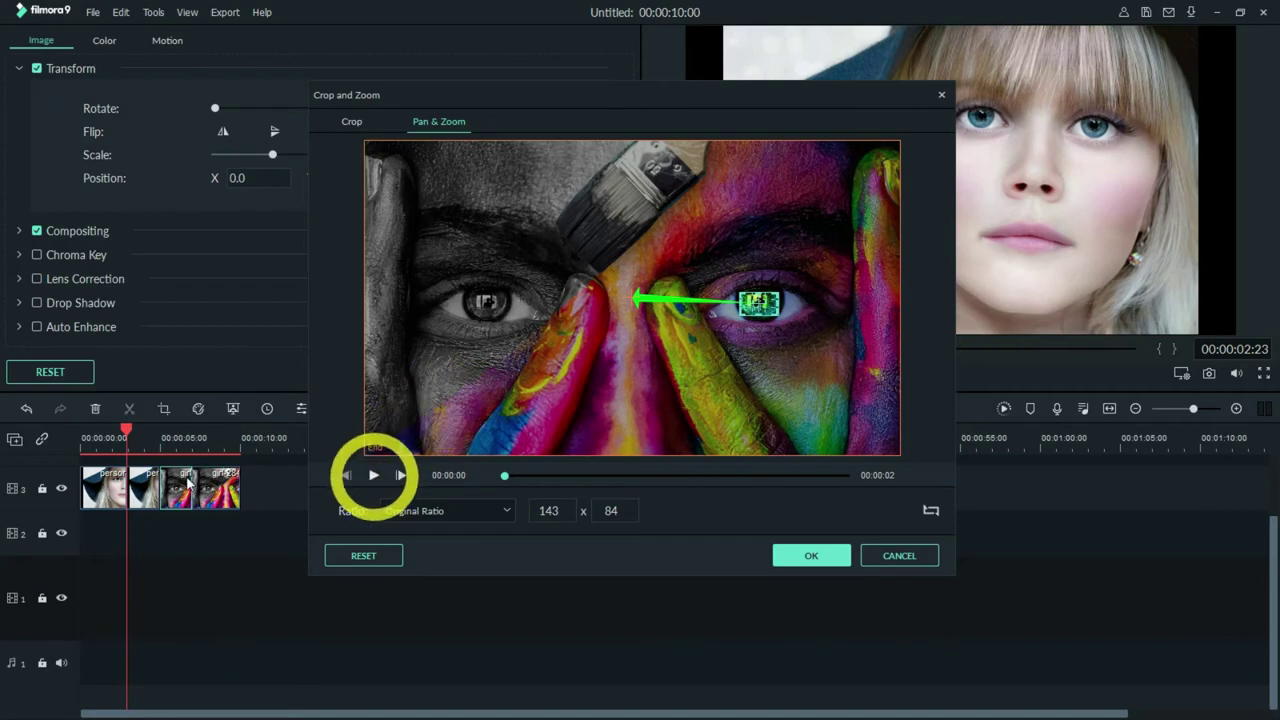
left_click(373, 475)
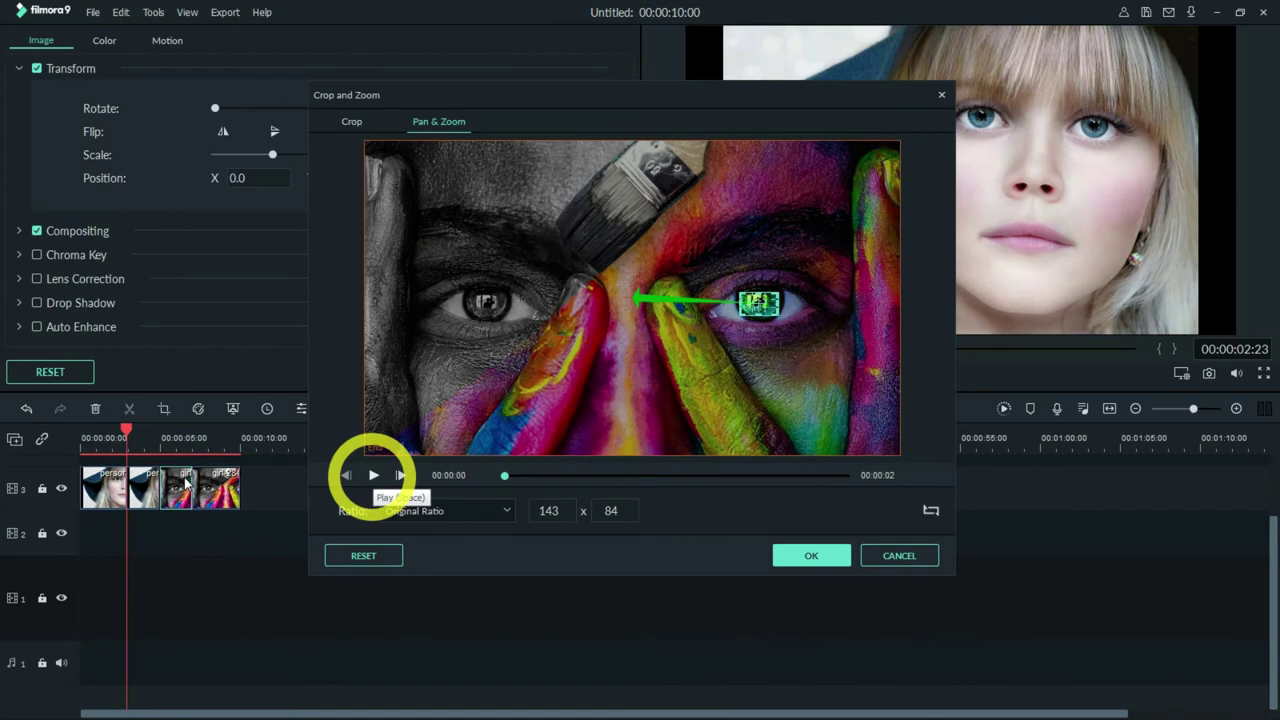
left_click(628, 559)
key("Return")
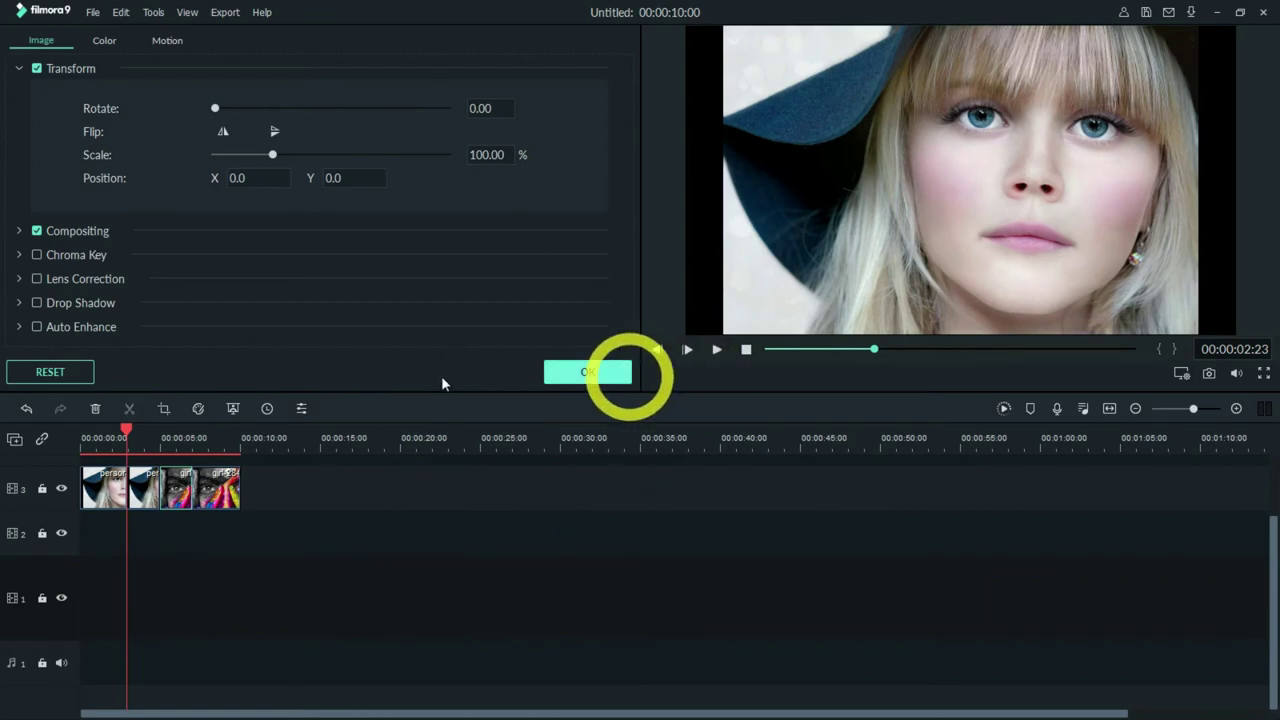
key("Return")
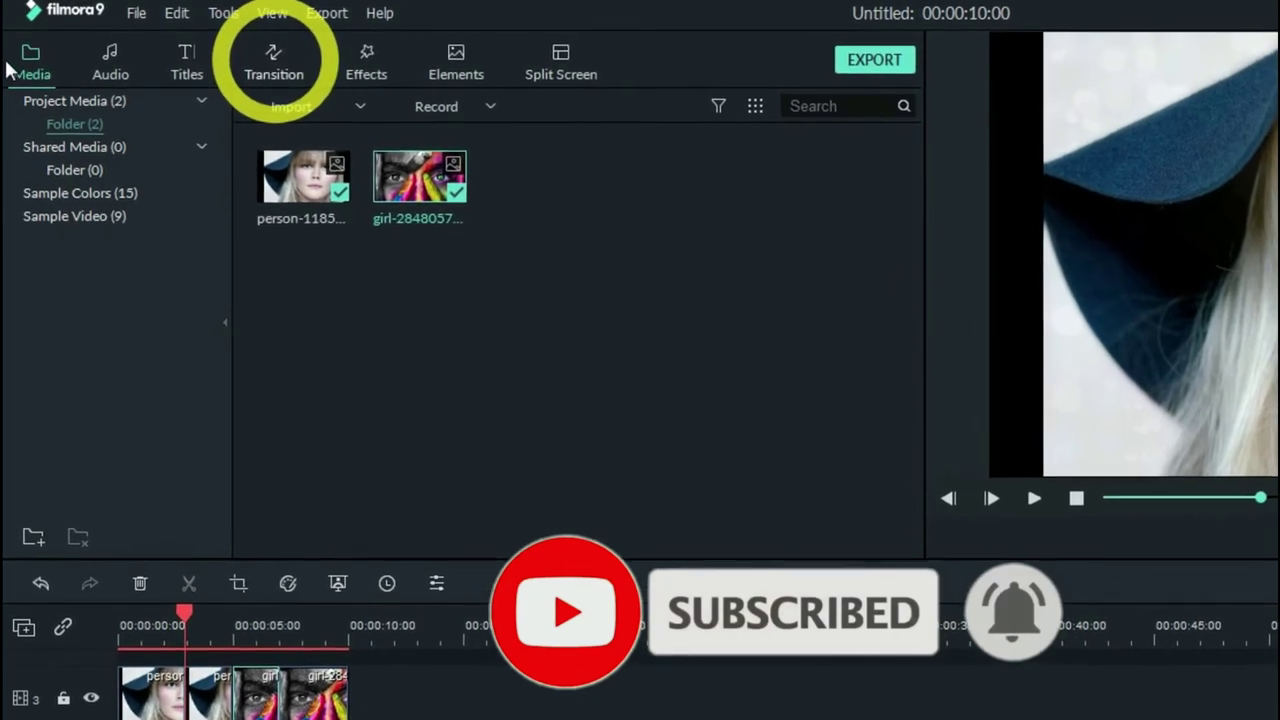
Step: Add a Dissolve transition between the second person clip and the first girl clip on video track 3, and preview the result
left_click(267, 60)
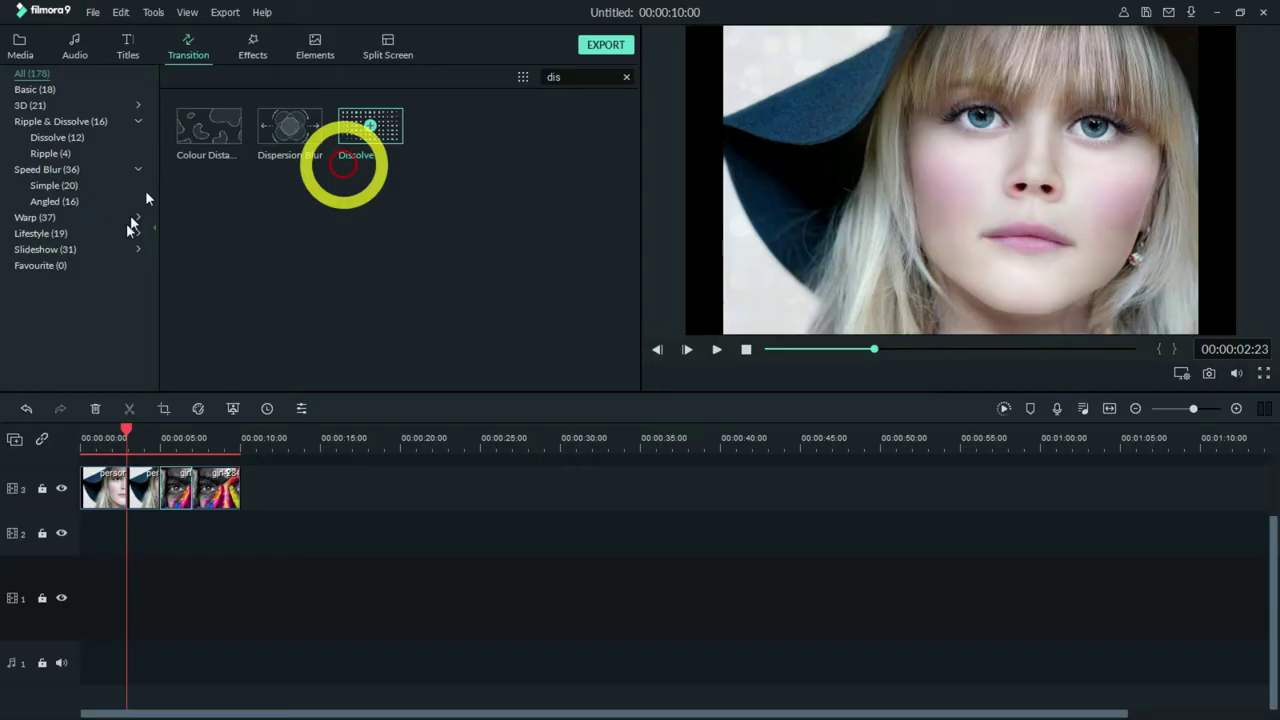
left_click_drag(343, 165, 168, 468)
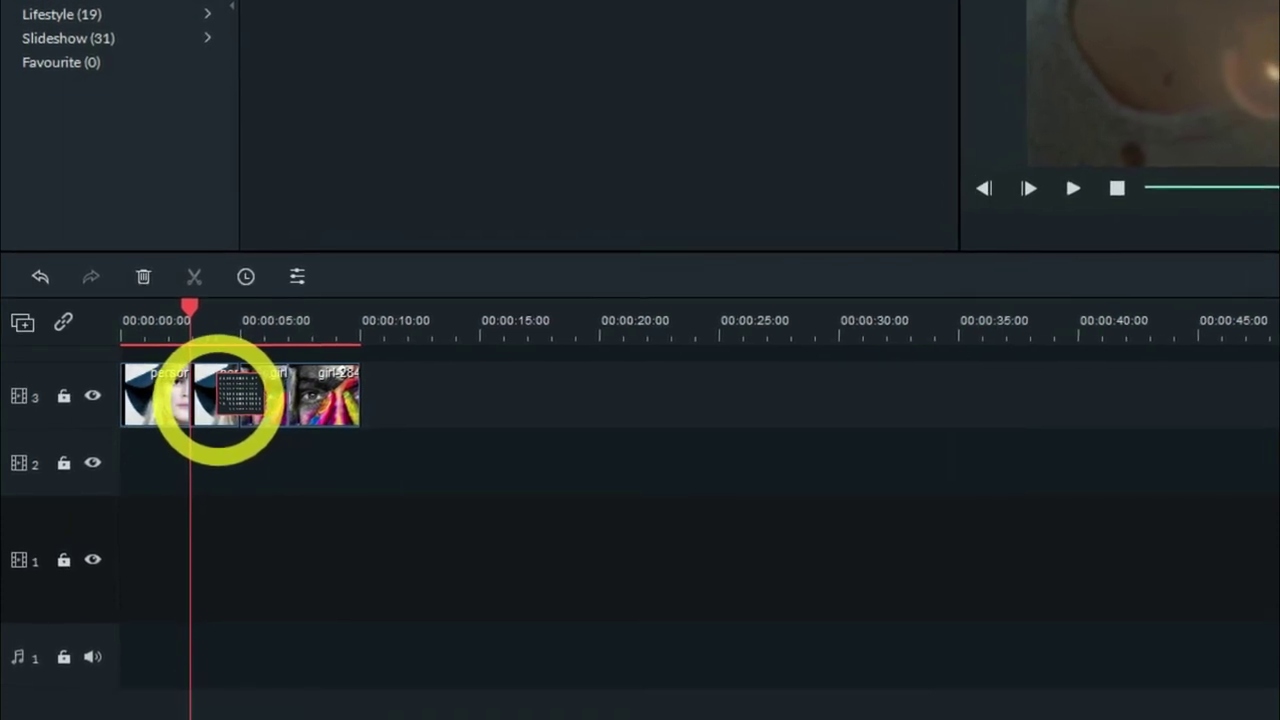
left_click(228, 398)
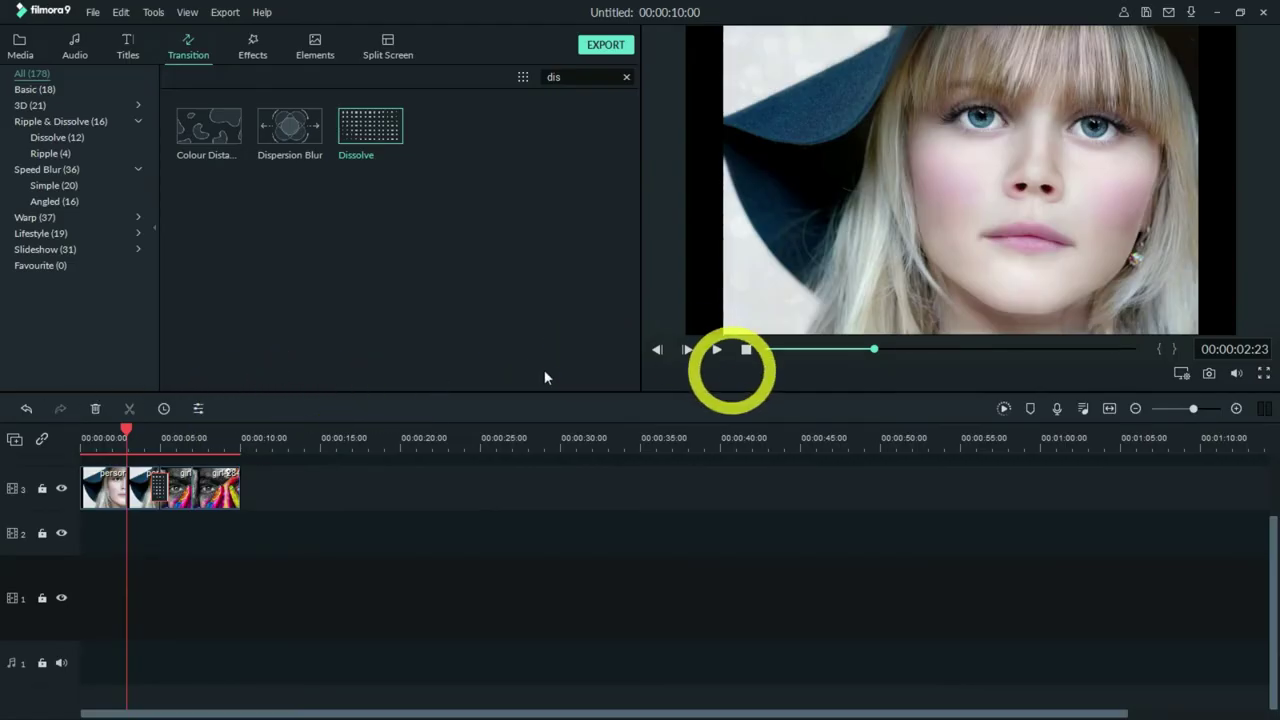
left_click(717, 349)
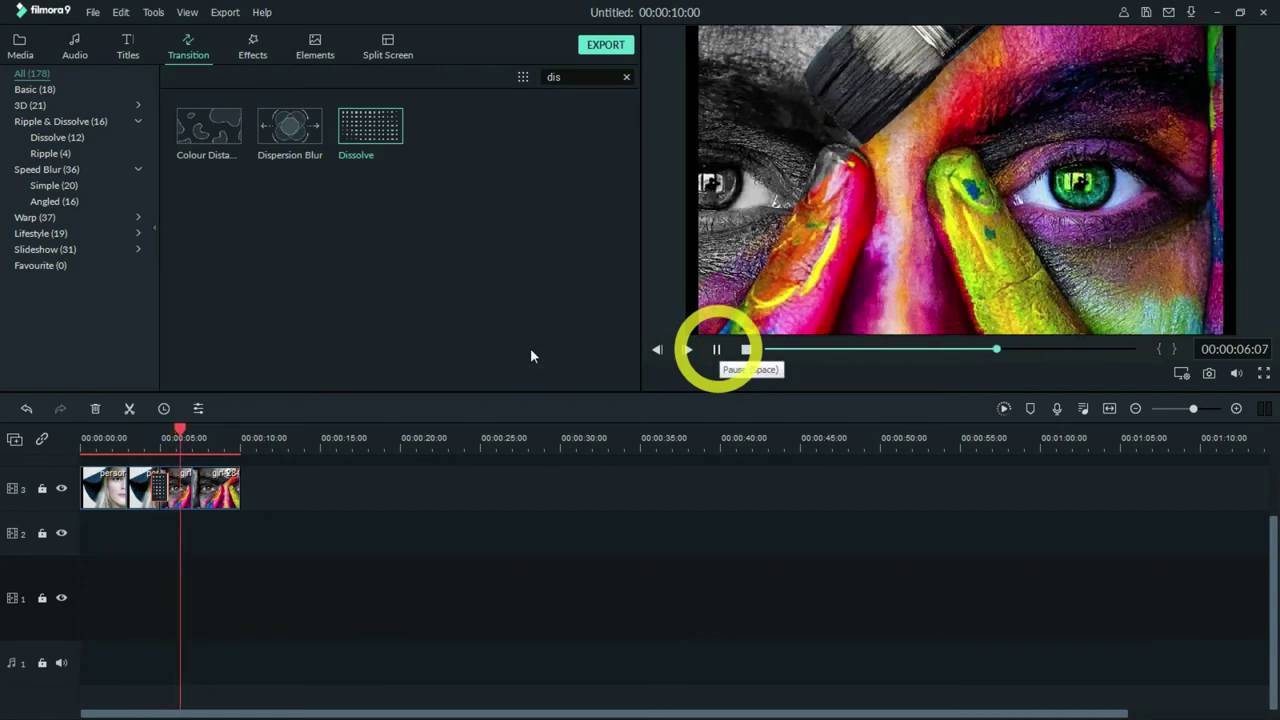
key("space")
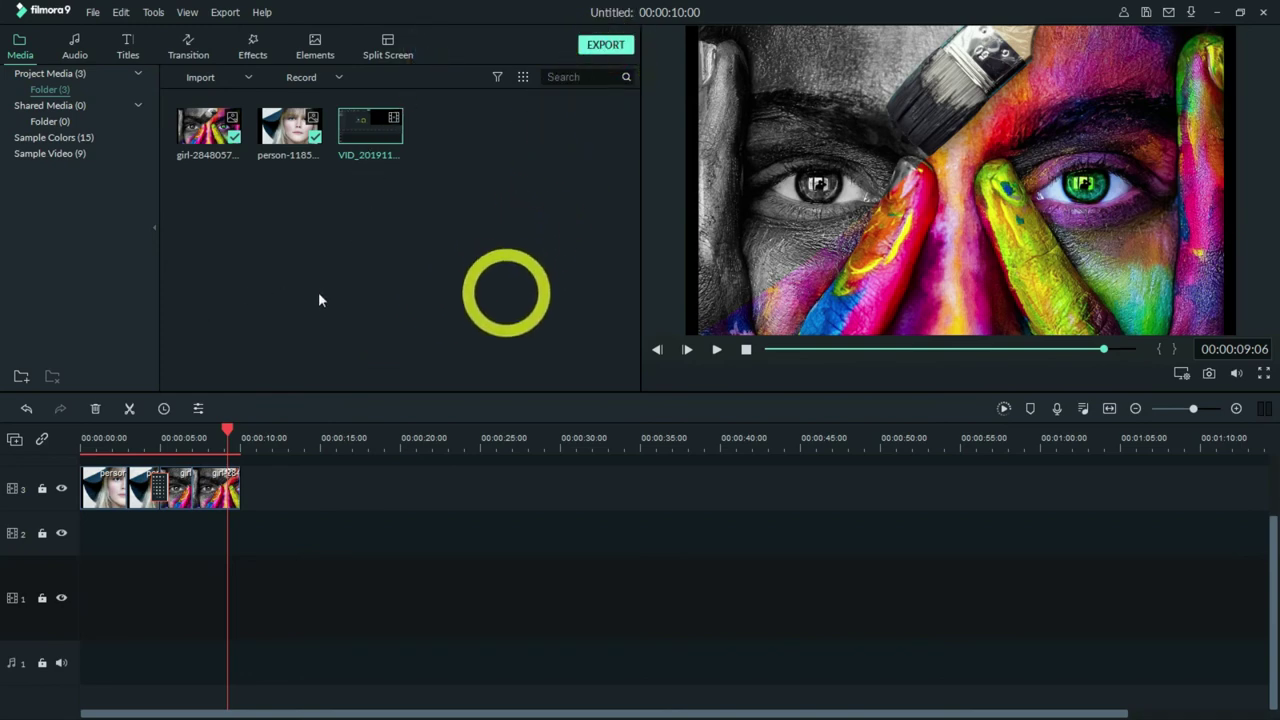
Step: Start a local MP4 export of the project and name the output file "Eyes Zoom Effect"
key("ctrl+e")
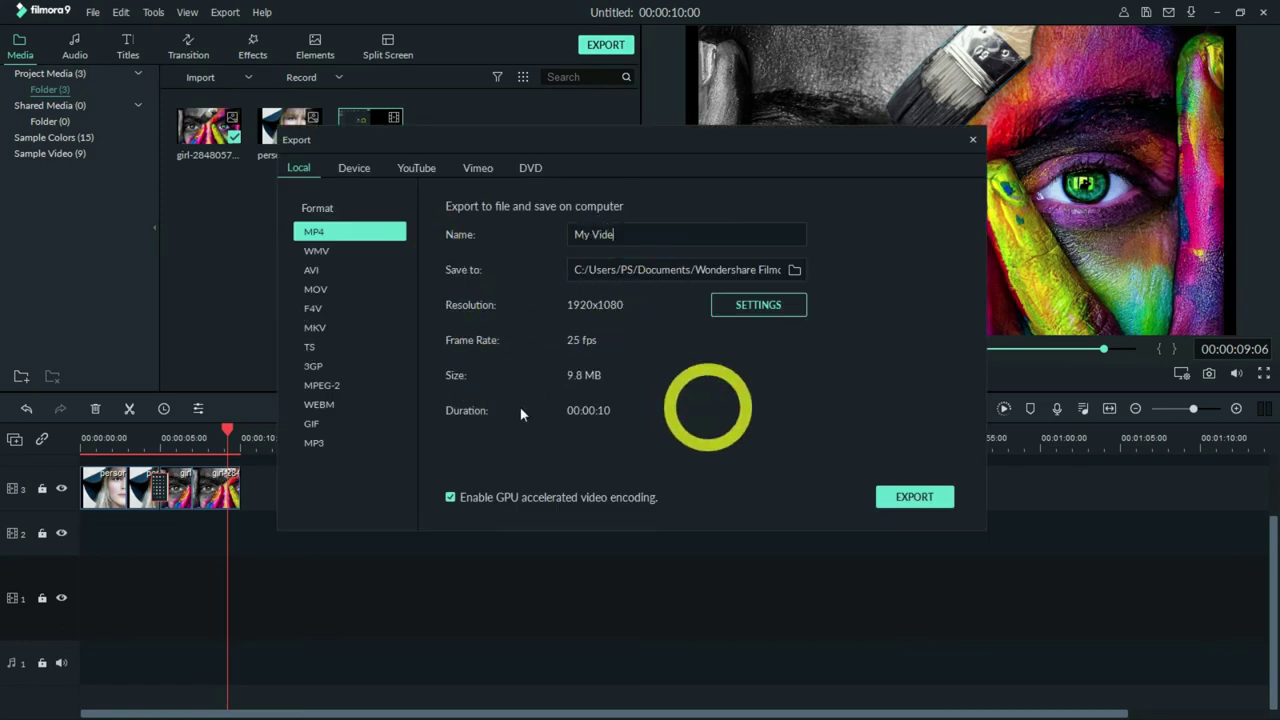
key("BackSpace")
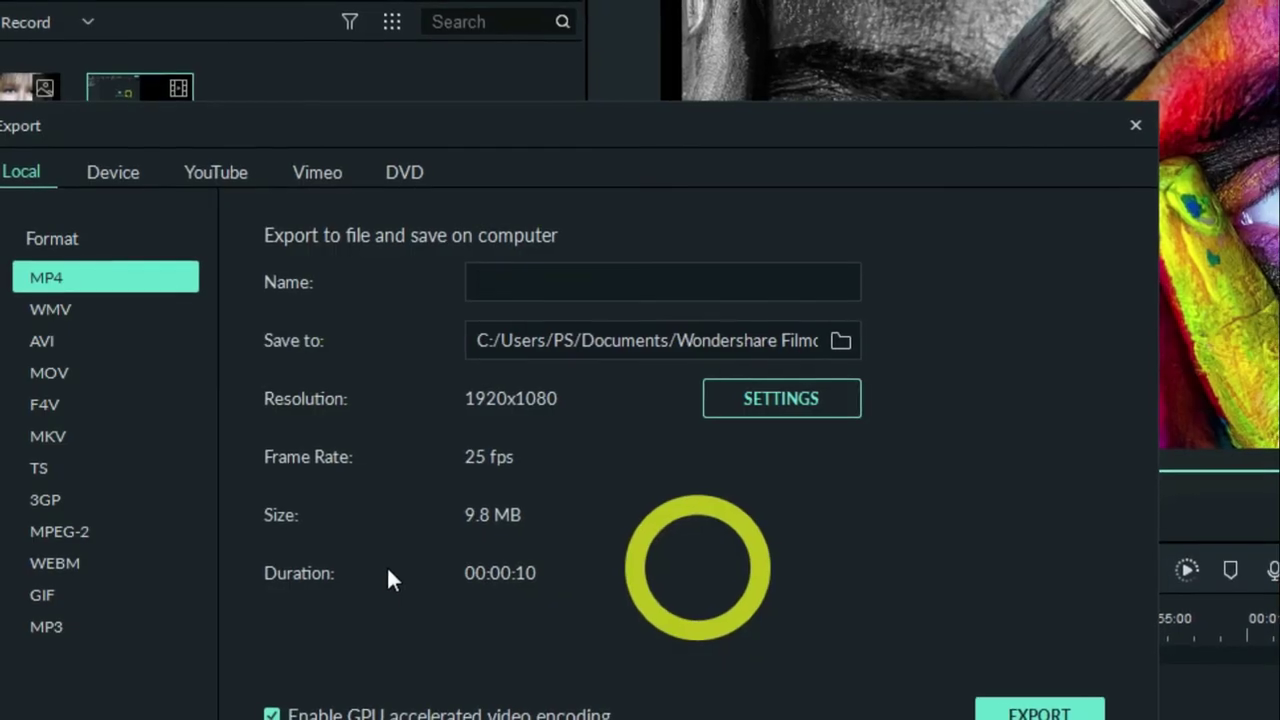
type("Eyes ")
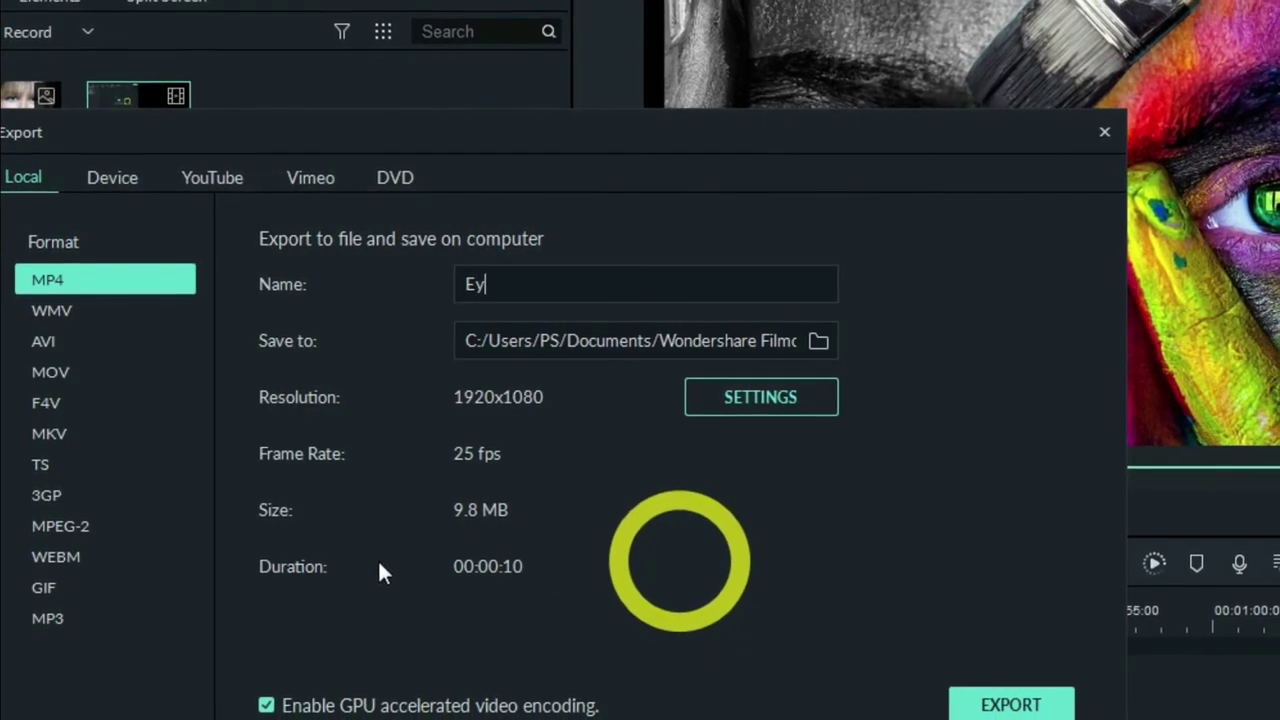
type("Zoom ")
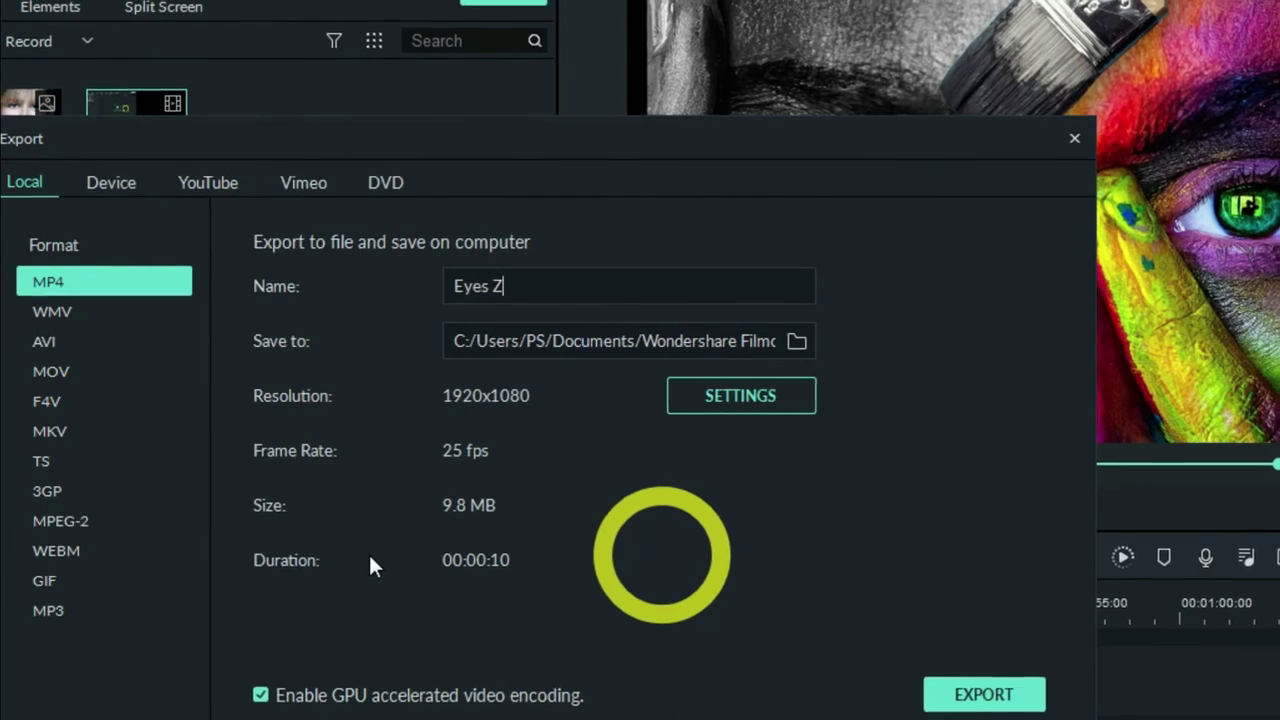
type("Effec")
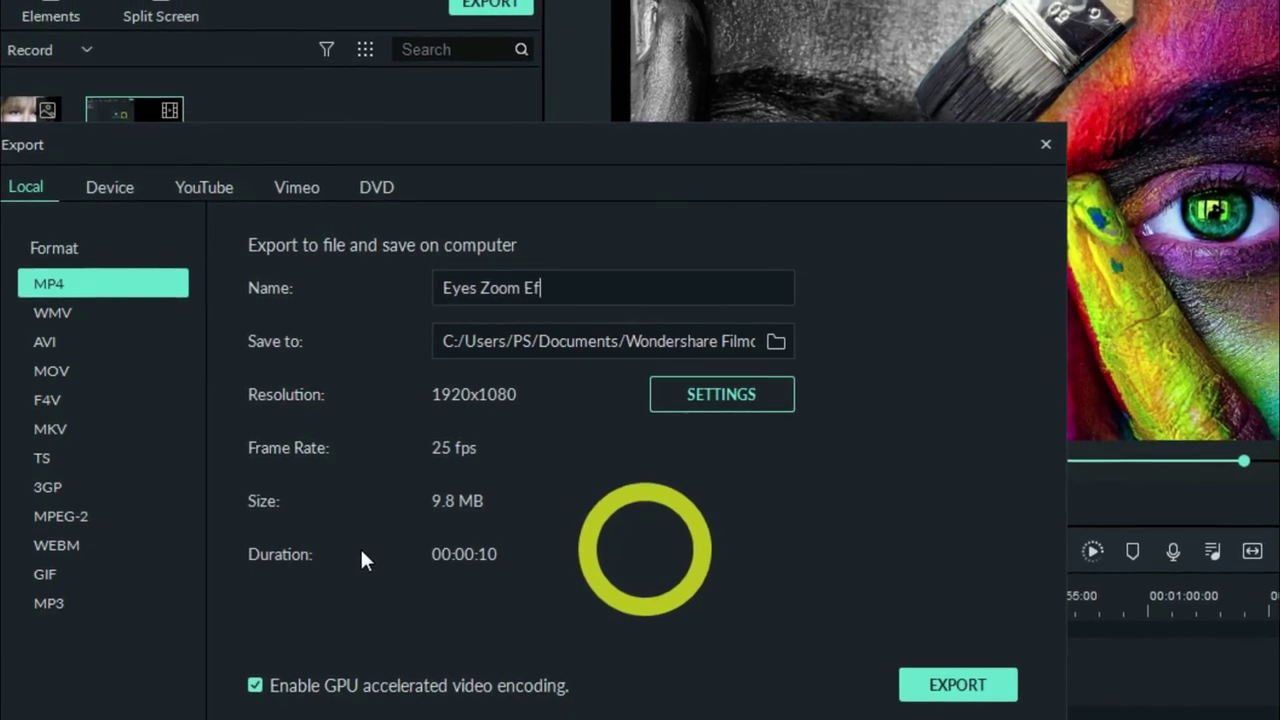
type("t")
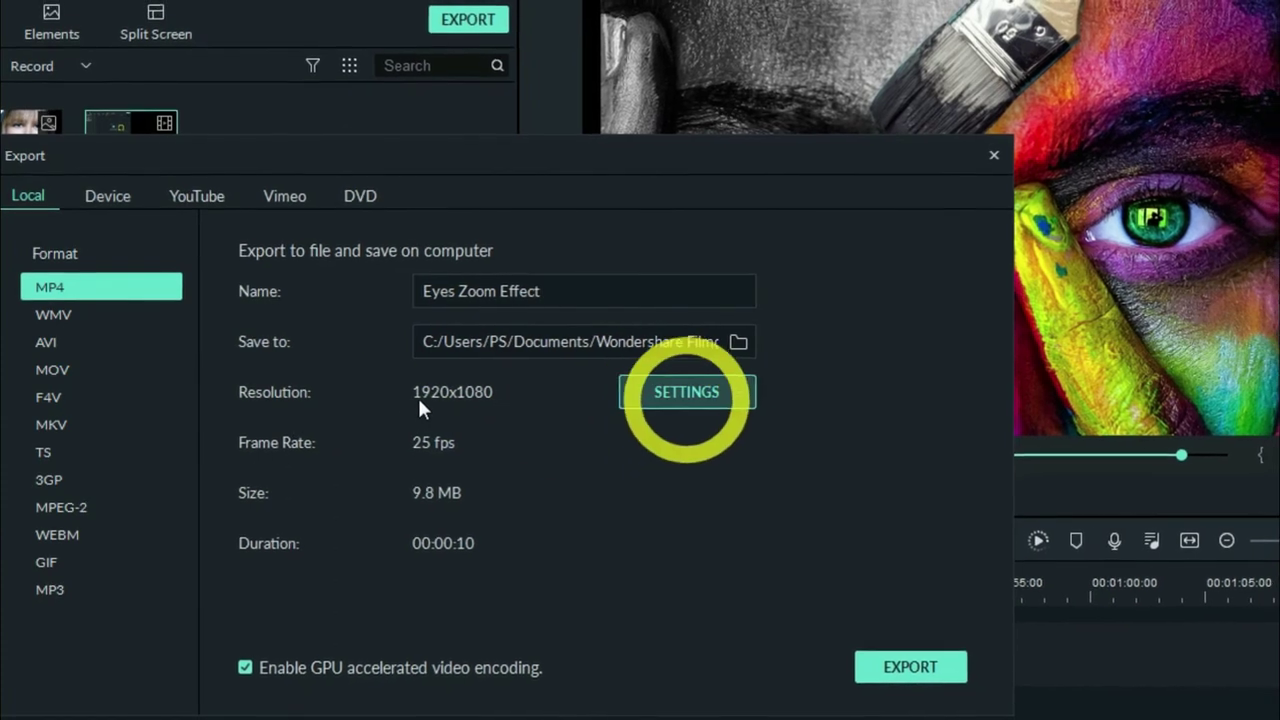
Step: Set the export video frame rate to 30 fps and apply the settings
left_click(695, 392)
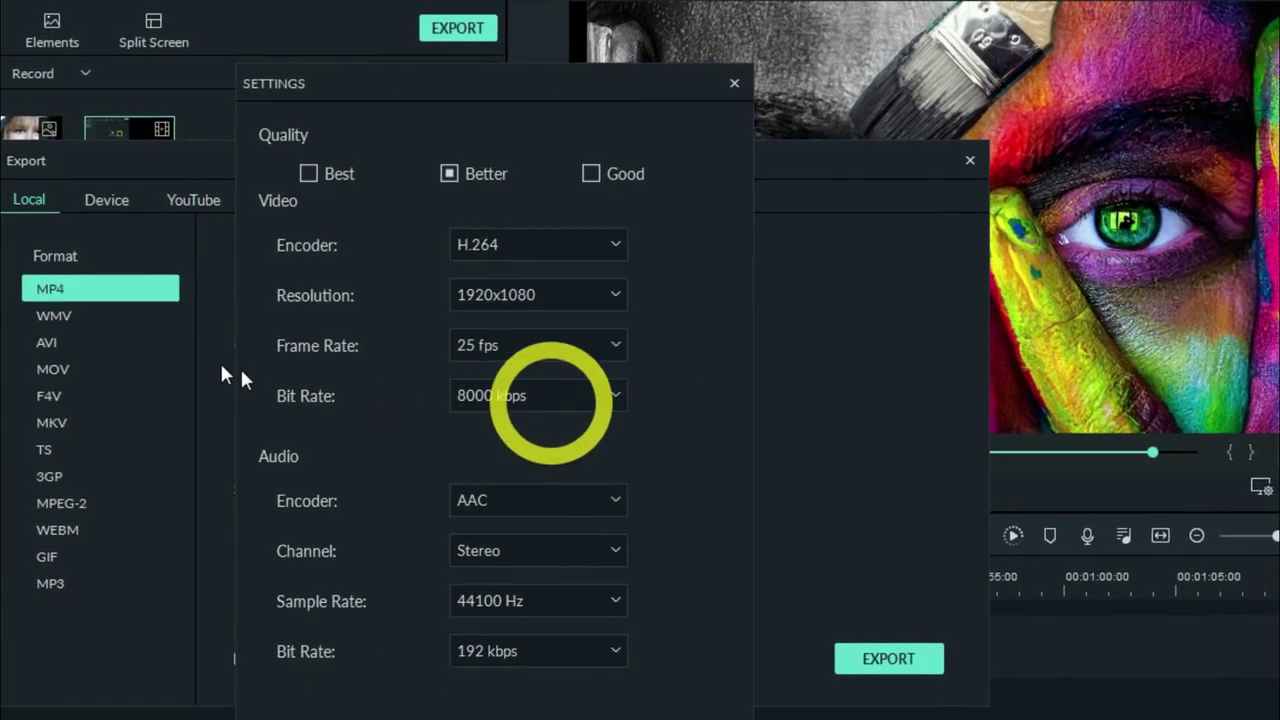
left_click(598, 345)
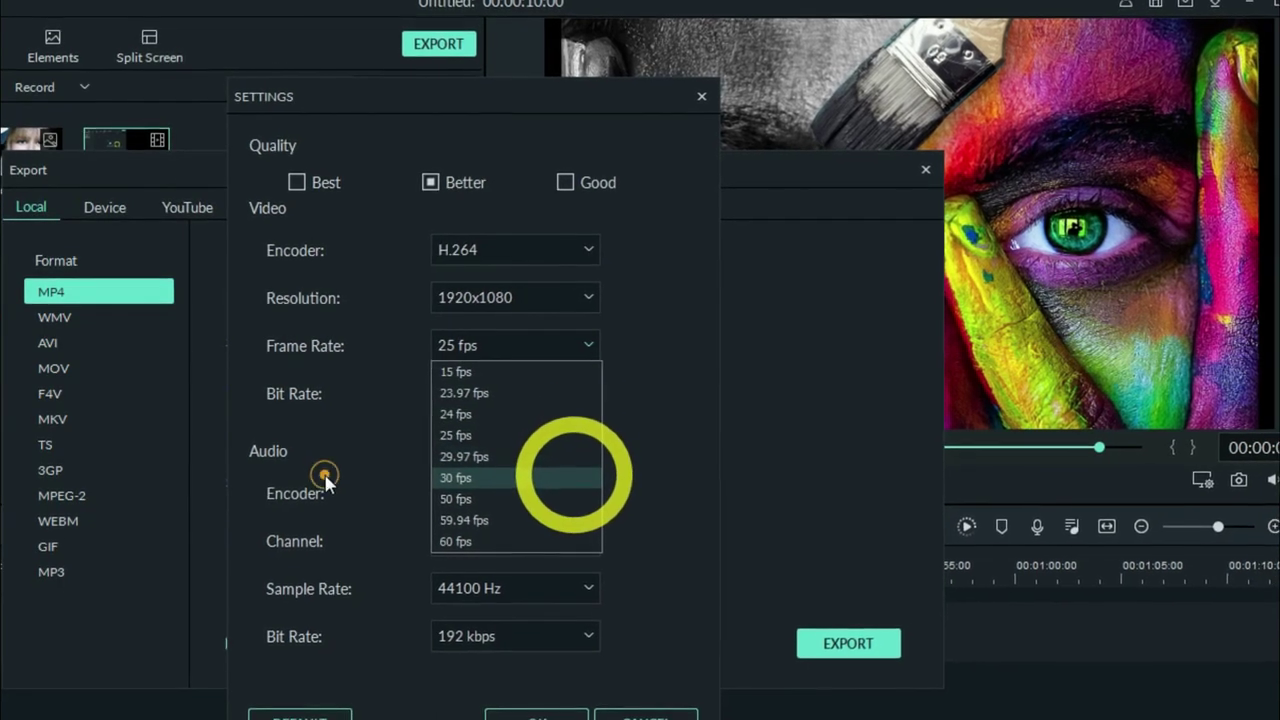
left_click(560, 479)
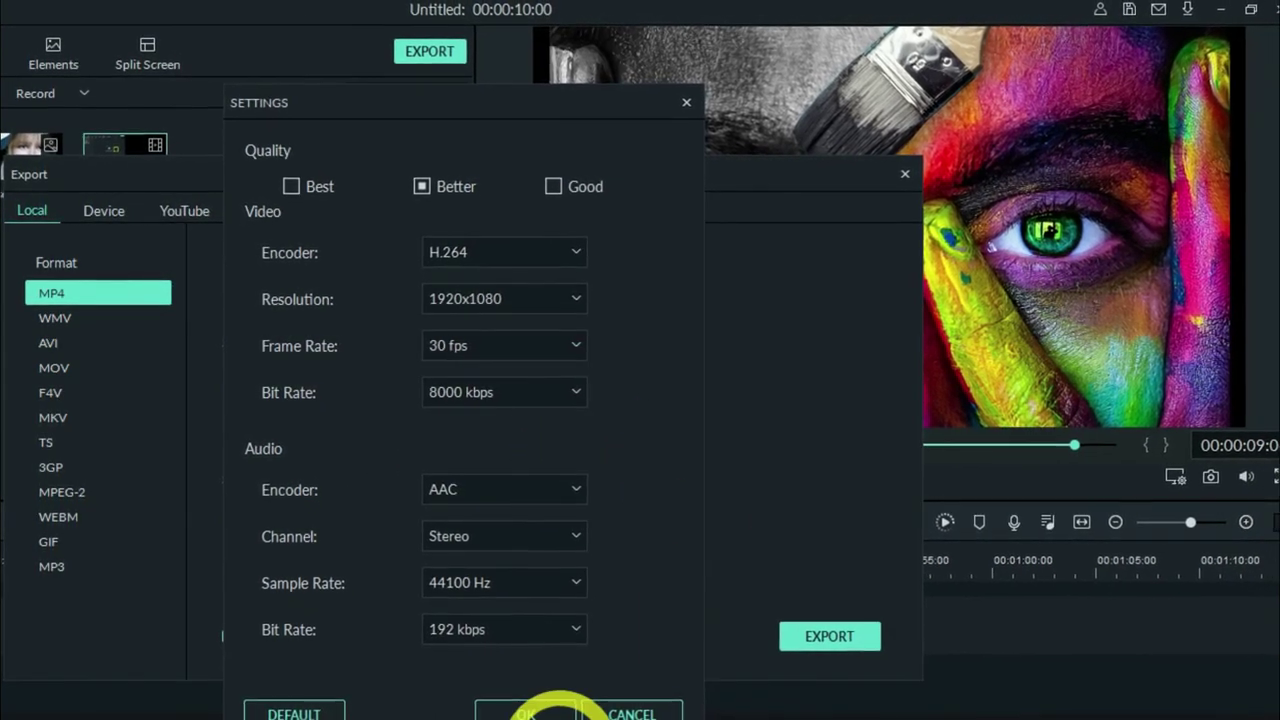
left_click(533, 712)
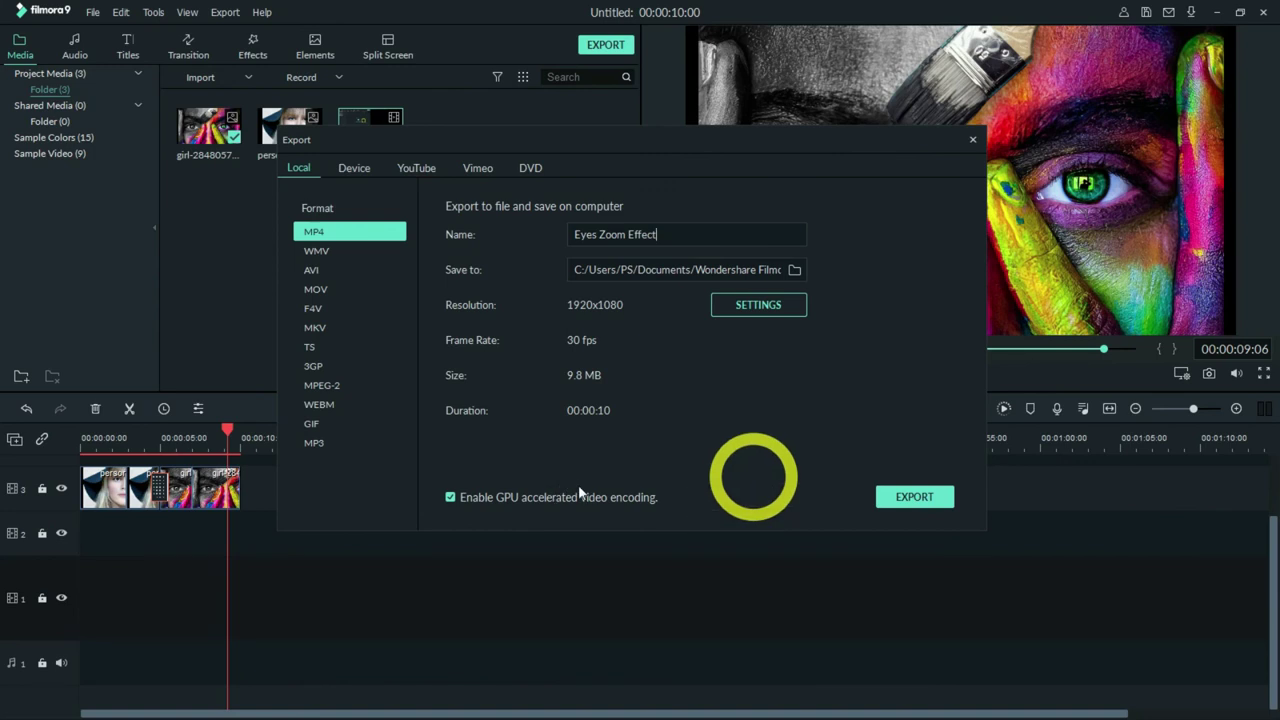